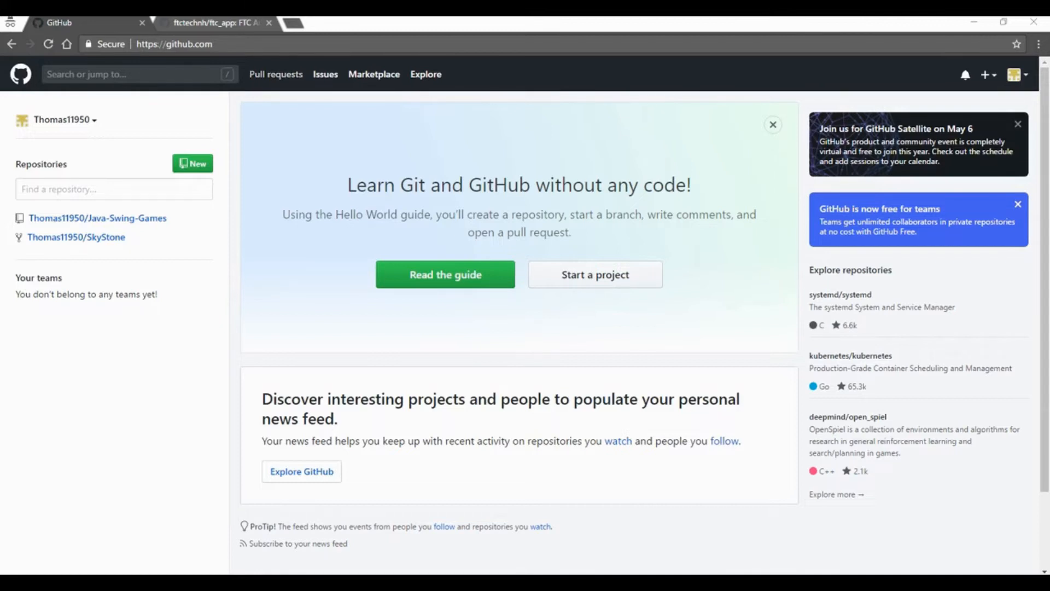
- Open the ftctechnh/ftc_app repository page on GitHub and fork it to the personal user account
double_click(212, 44)
key("ctrl+Tab")
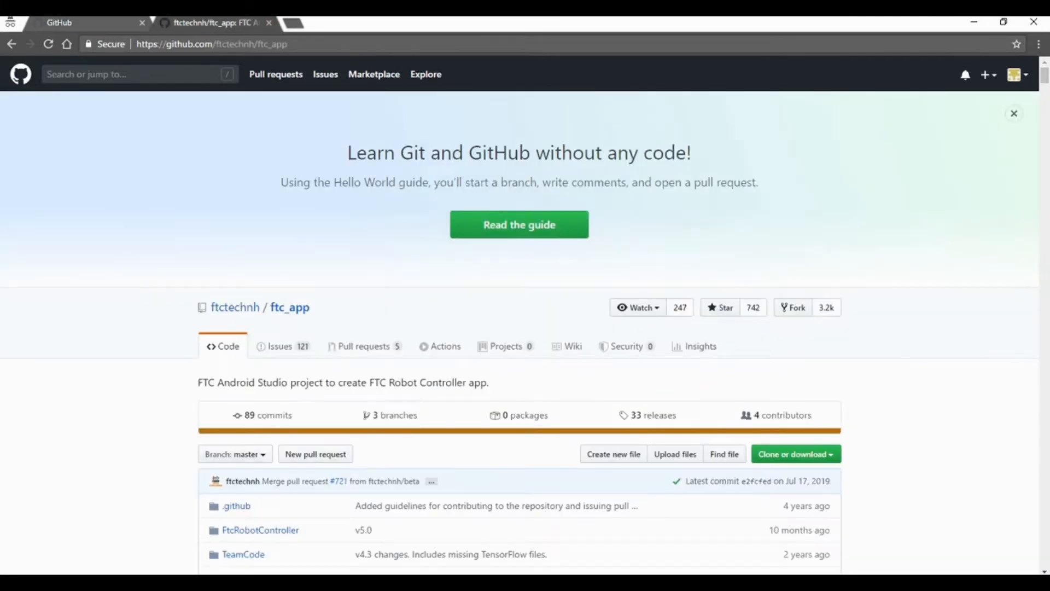
left_click_drag(288, 44, 195, 44)
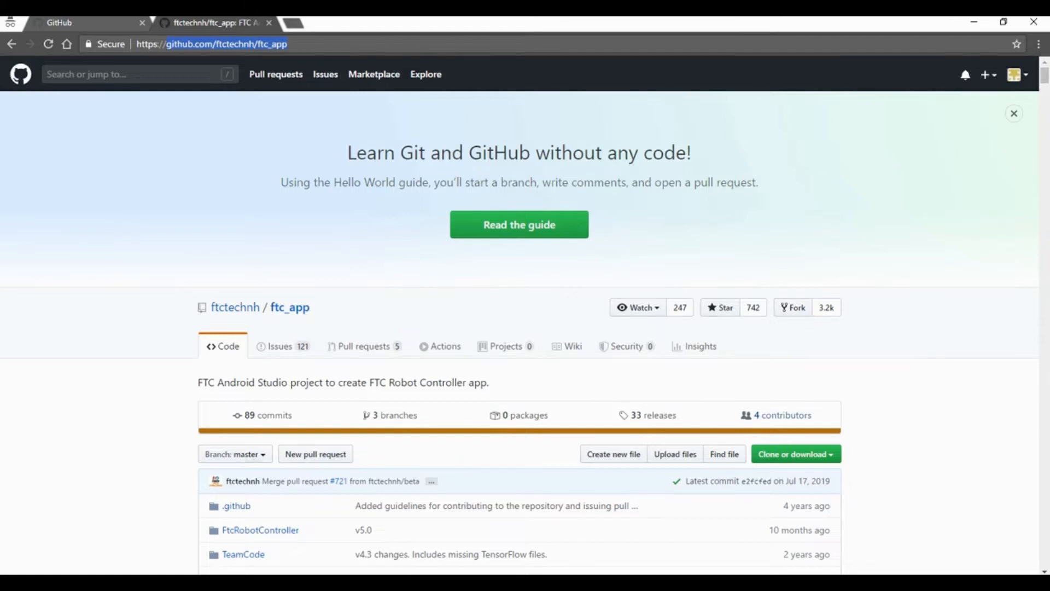
left_click(121, 426)
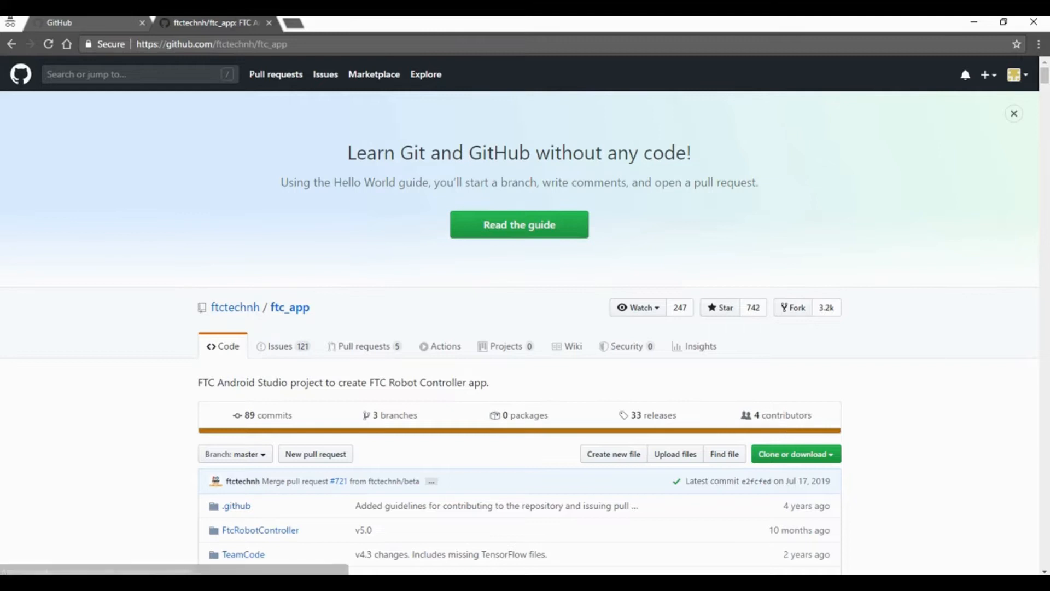
scroll(524, 319, "down", 1)
scroll(794, 224, "down", 1)
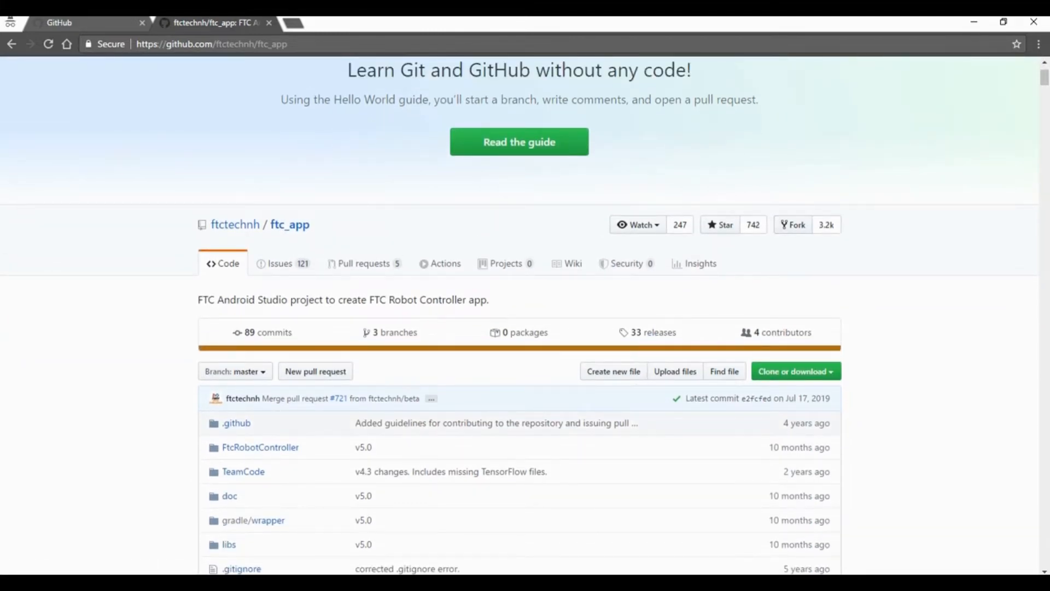
left_click(793, 224)
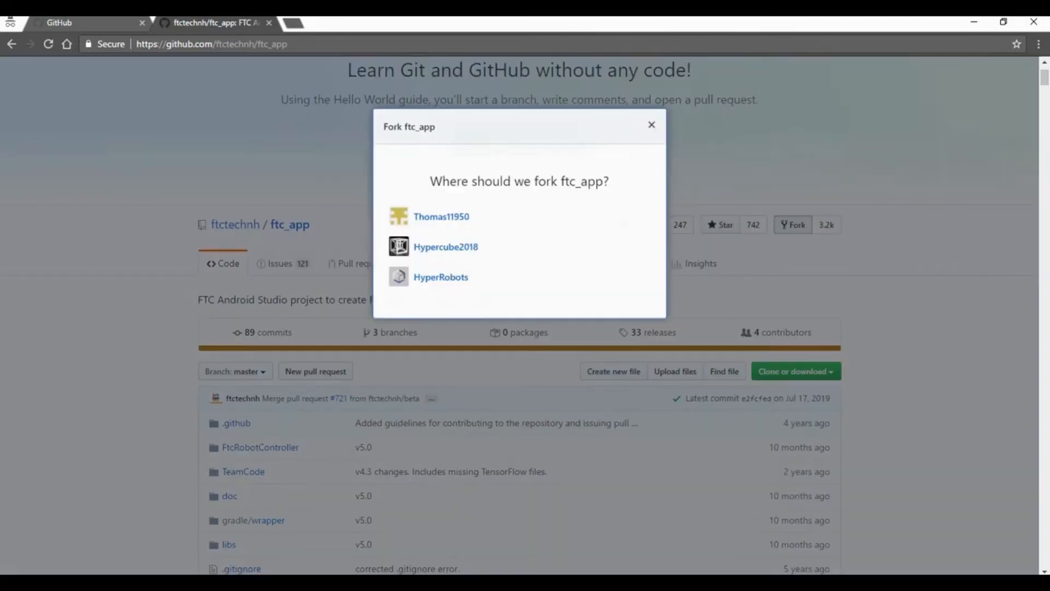
left_click(441, 216)
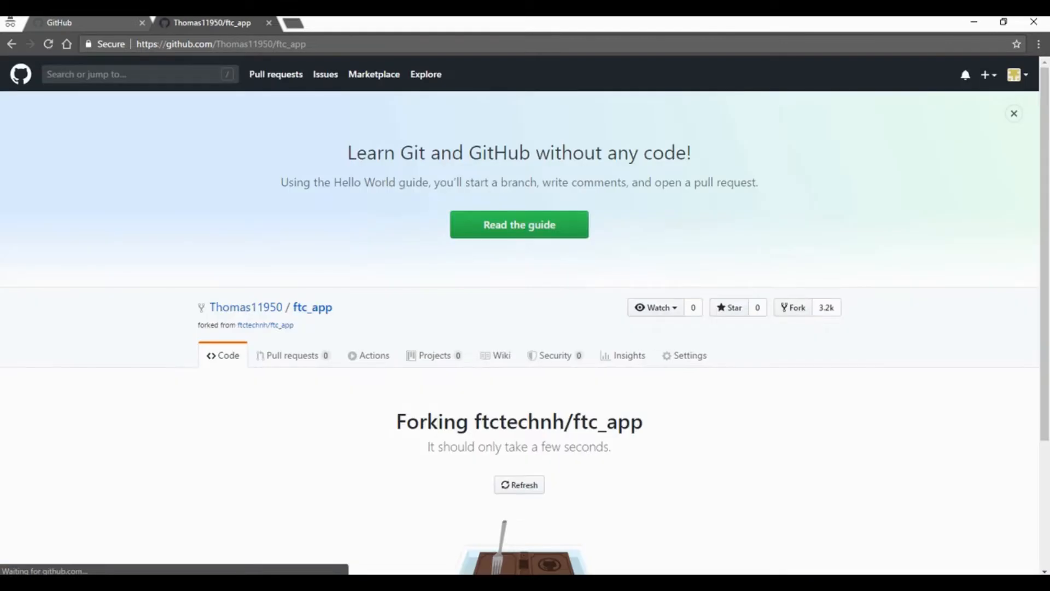
- Copy the web address of the forked ftc_app repository
scroll(519, 315, "down", 2)
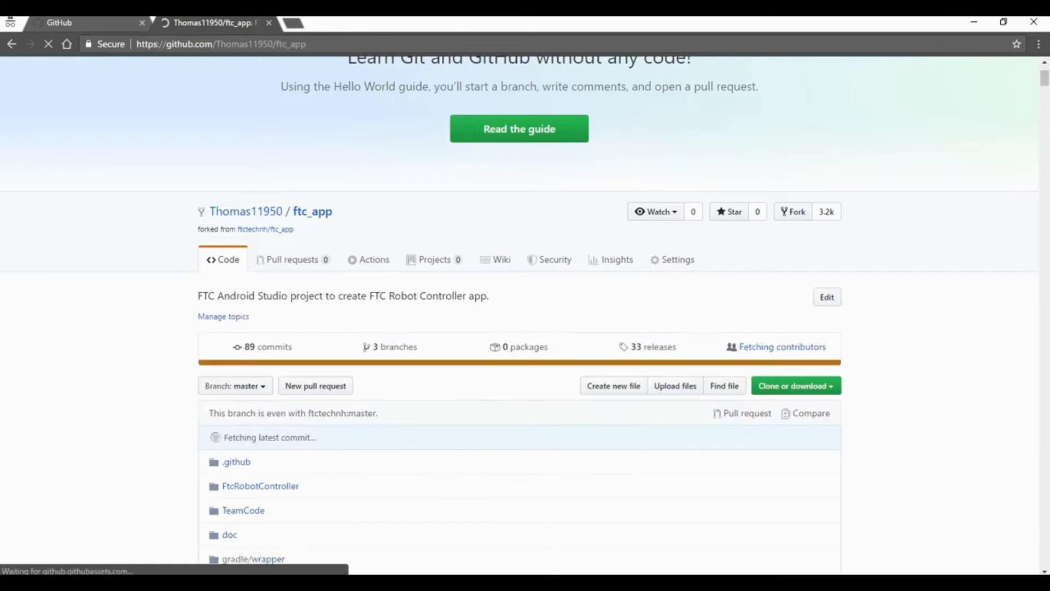
scroll(525, 310, "down", 2)
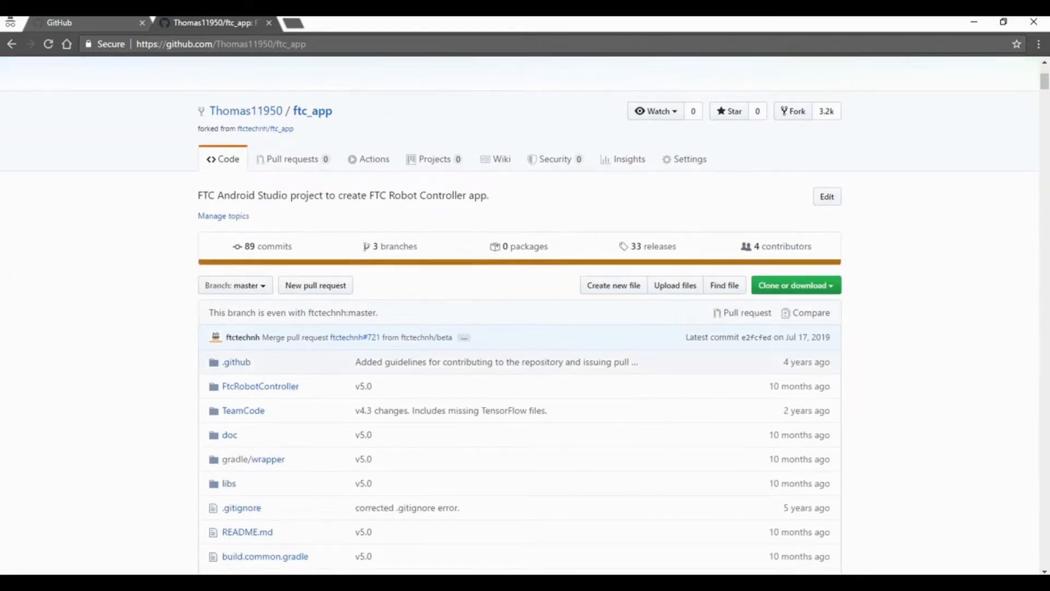
left_click(307, 44)
key("ctrl+c")
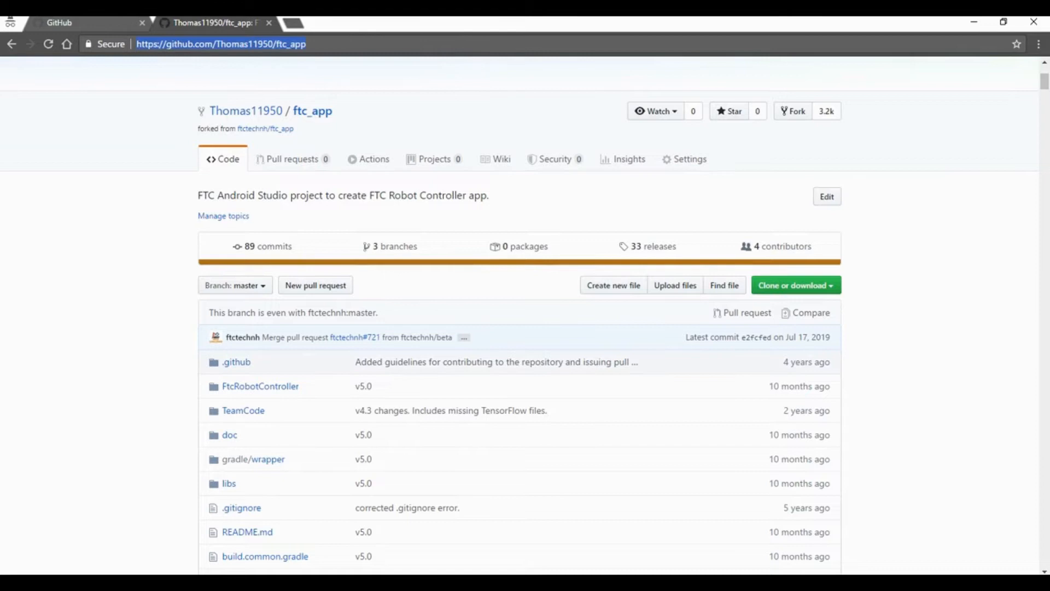
- Switch to the other browser window showing the Android Studio download page and check its web address
mouse_move(434, 582)
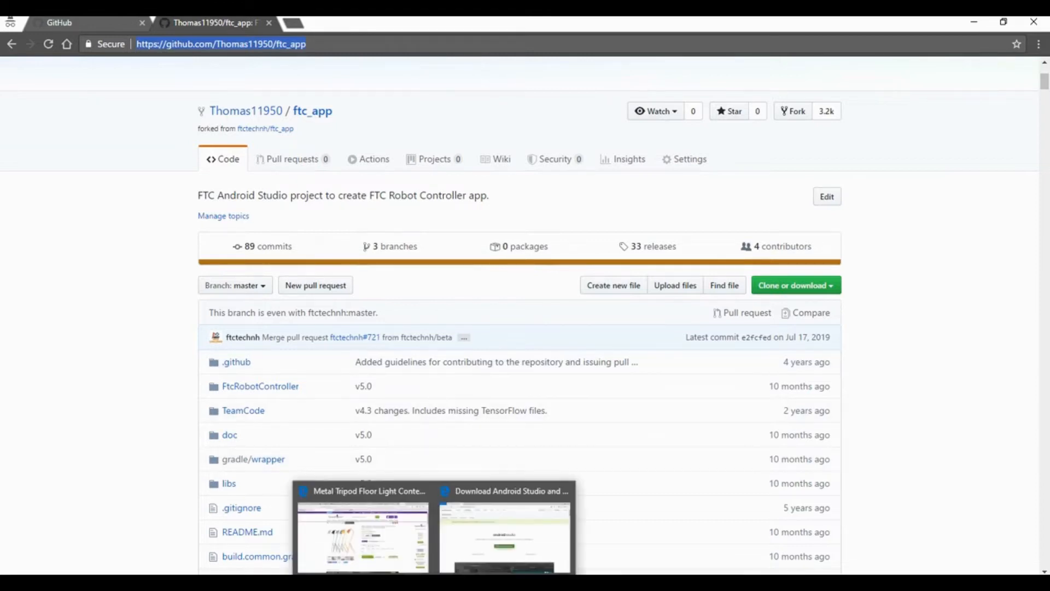
left_click(504, 527)
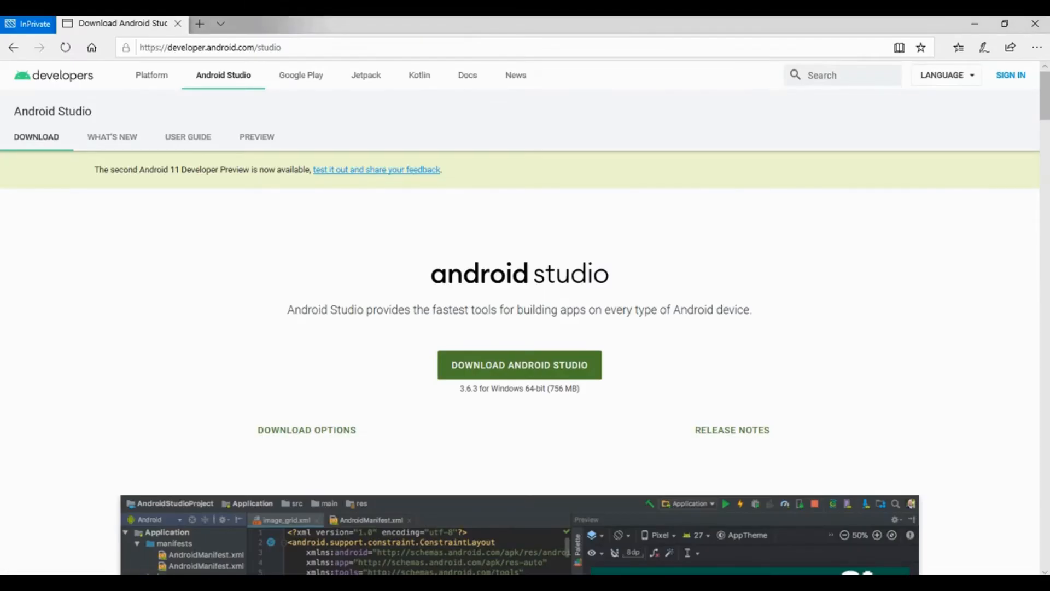
left_click_drag(167, 48, 284, 47)
left_click(285, 48)
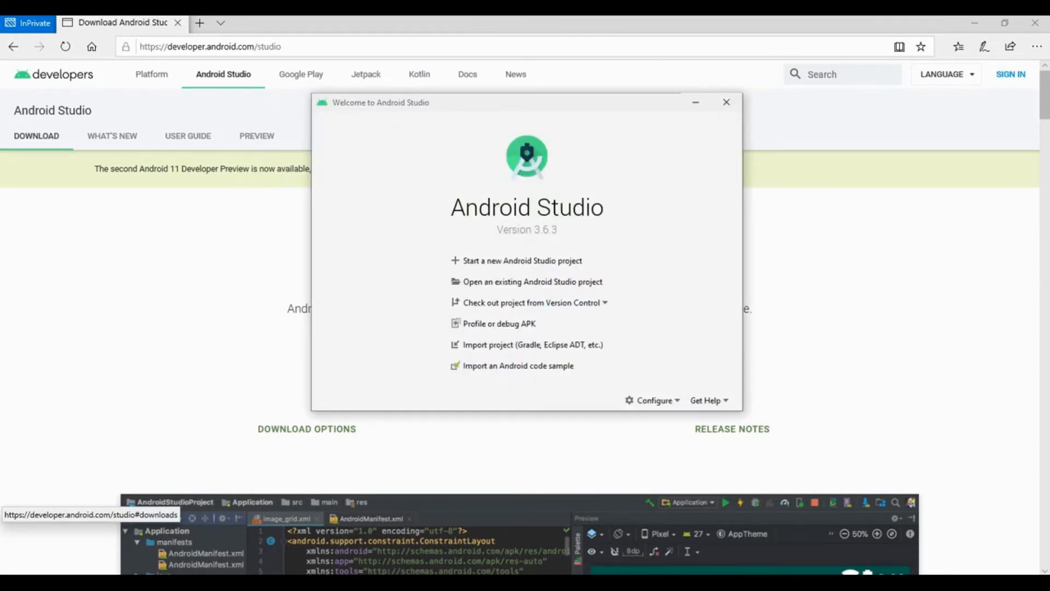
- In Android Studio, try to check out the forked ftc_app project from Git using the copied repository URL
left_click(532, 302)
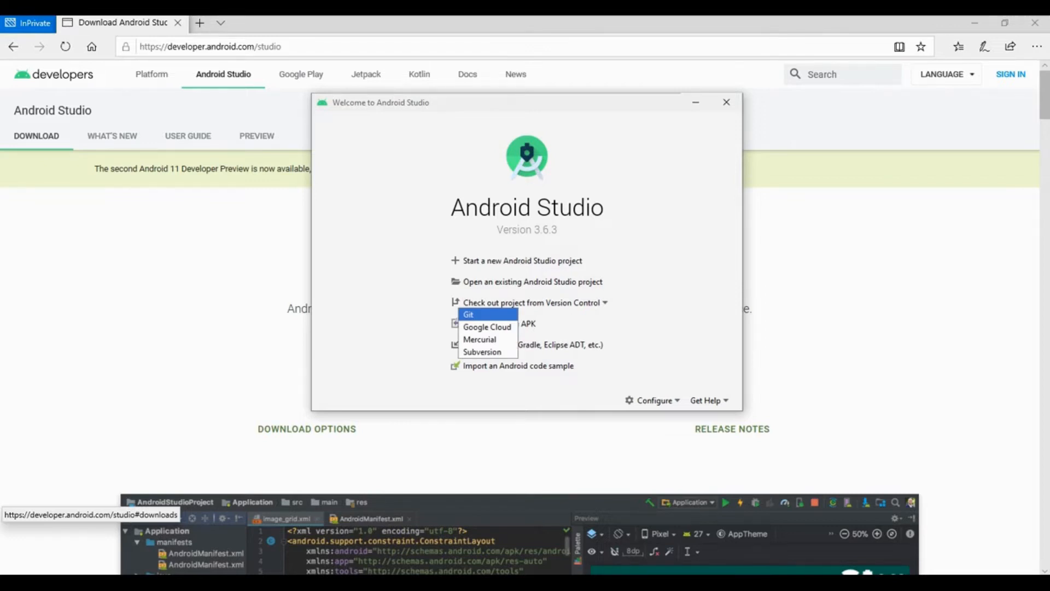
left_click(488, 314)
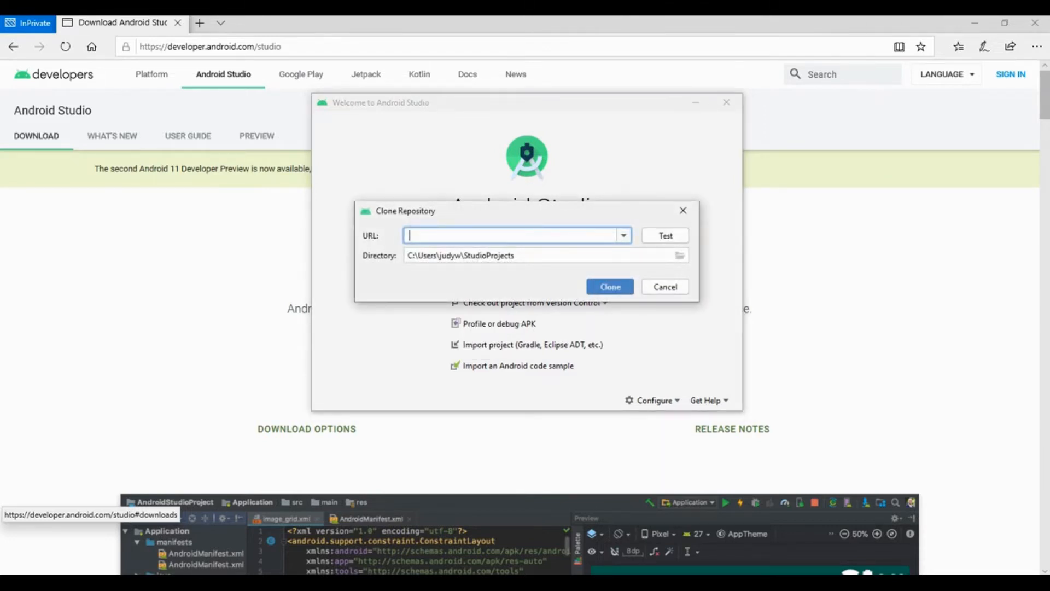
key("ctrl+v")
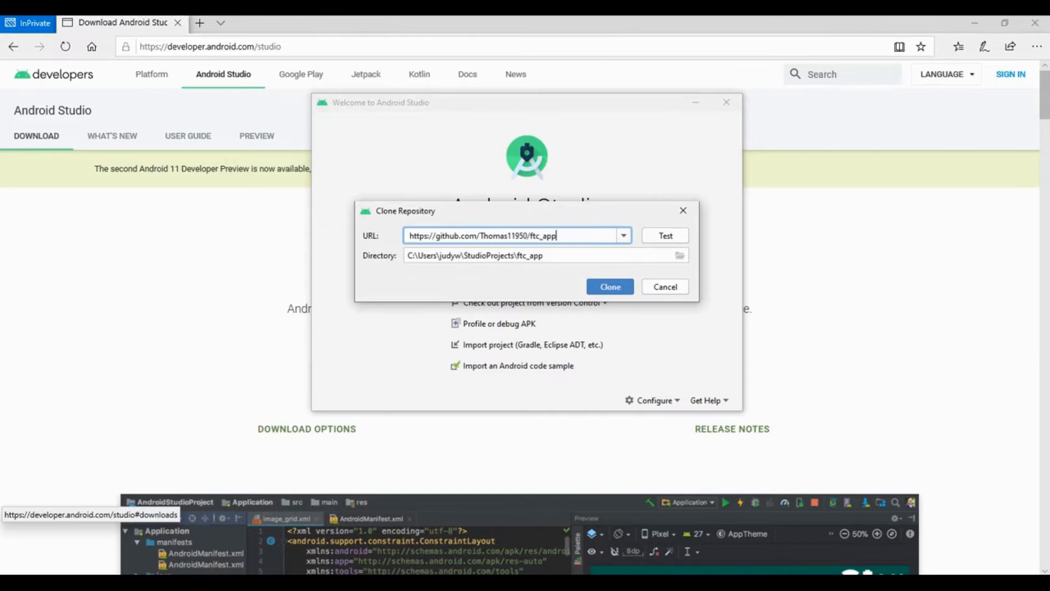
left_click(611, 287)
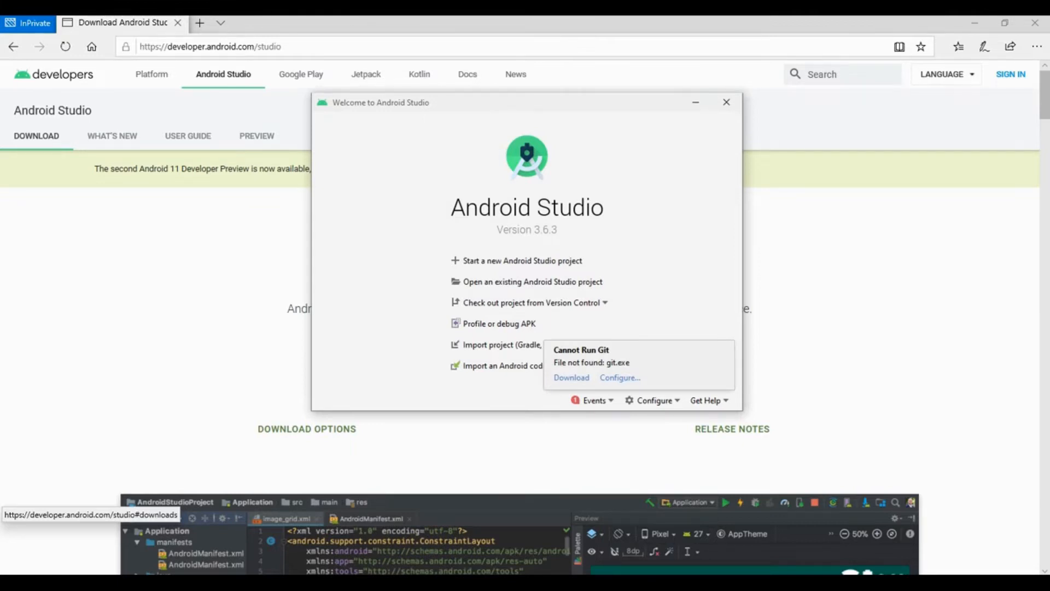
- Switch to the Git for Windows site in the browser, download Git-2.26.2-64-bit.exe and keep the file
left_click(531, 582)
left_click(604, 539)
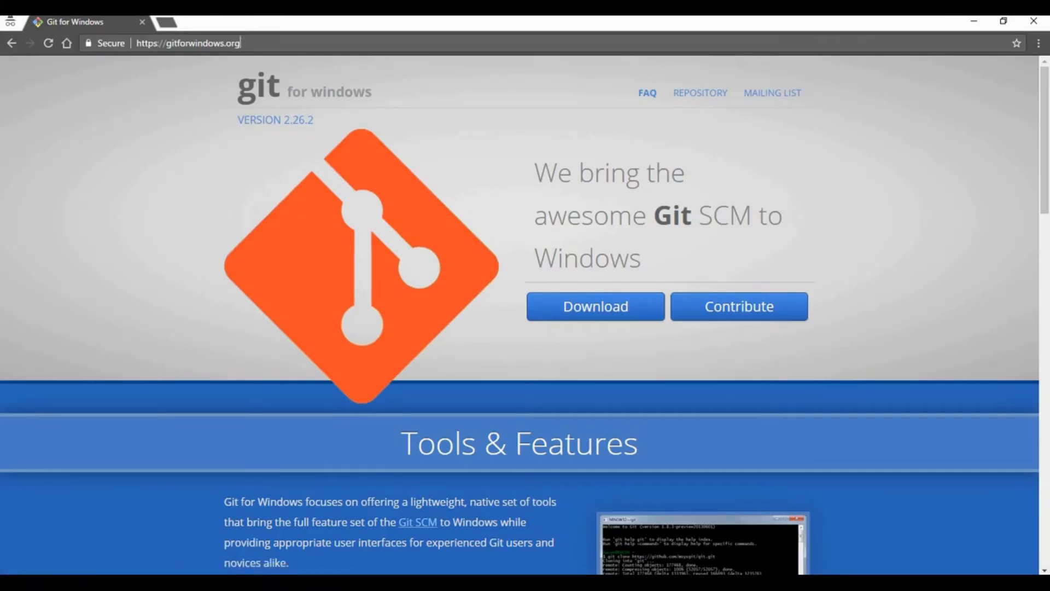
left_click(595, 306)
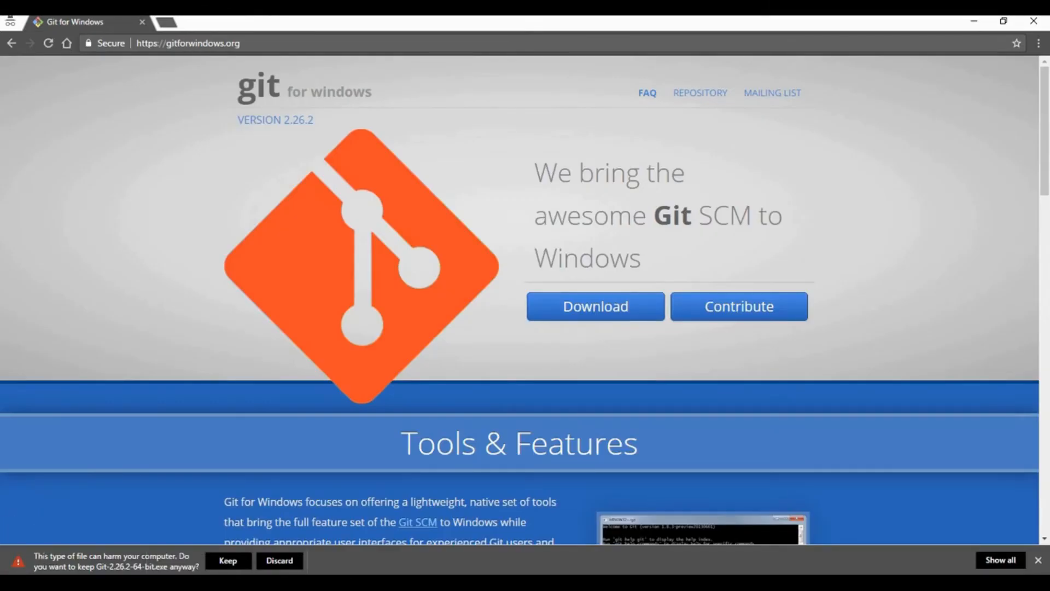
left_click(228, 561)
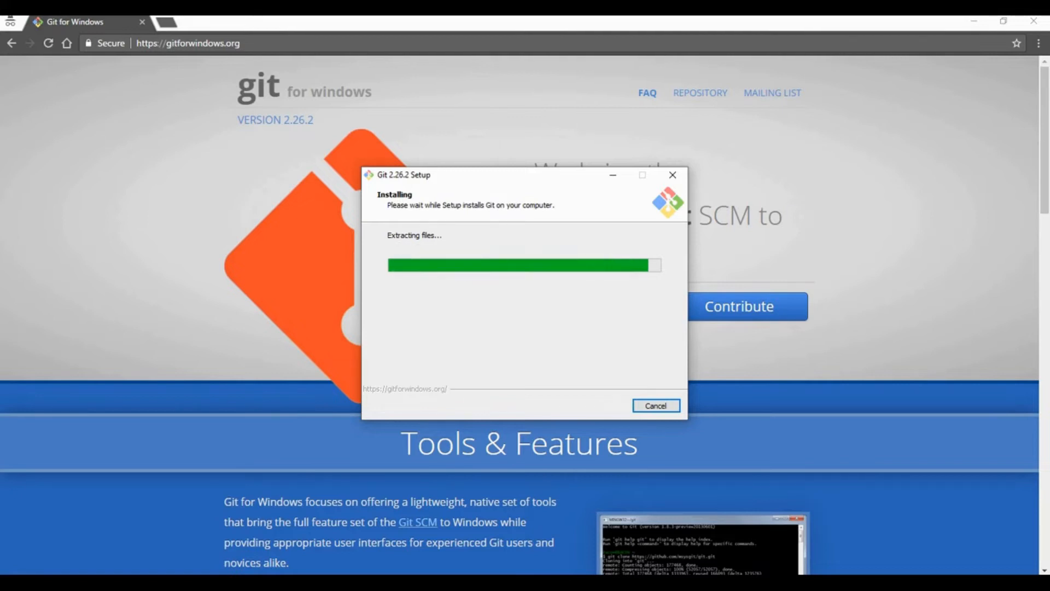
- Finish the Git 2.26.2 setup with Launch Git Bash enabled and View Release Notes disabled
left_click(484, 292)
left_click(484, 278)
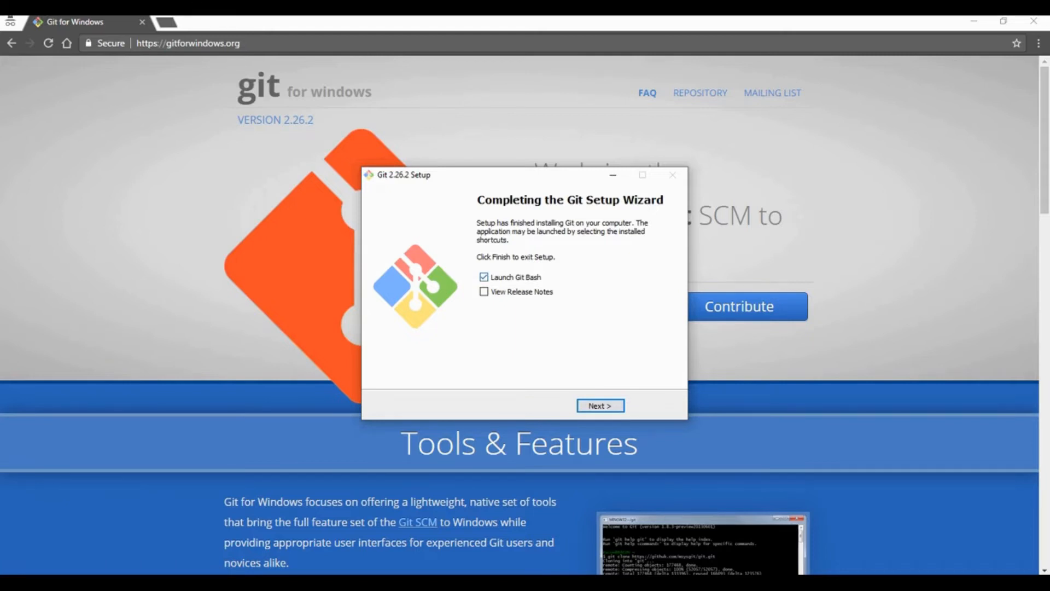
left_click(600, 406)
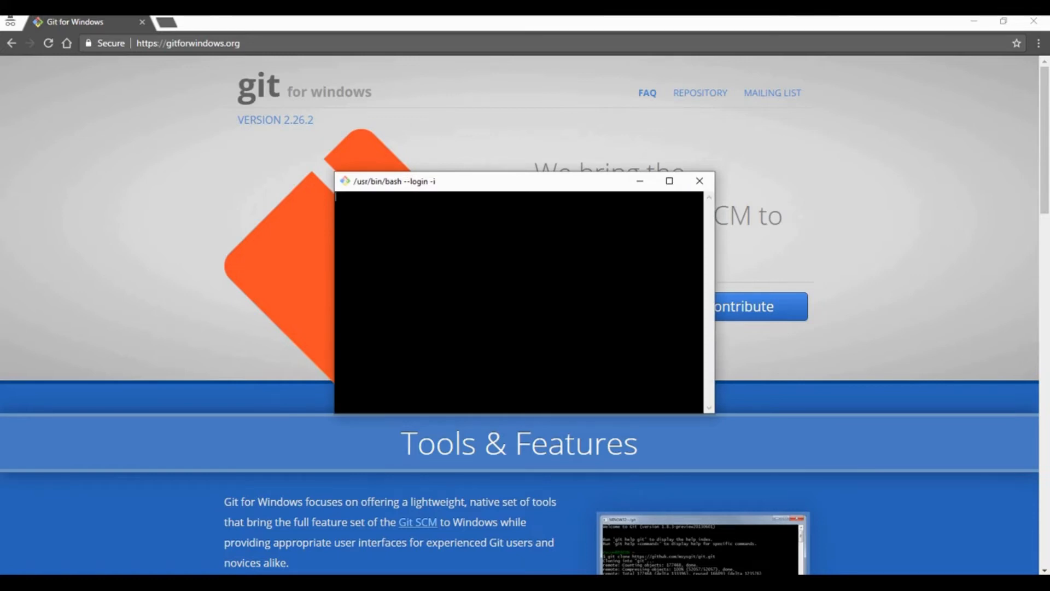
- Run git --exec-path in Git Bash to look up the Git install location
type("git")
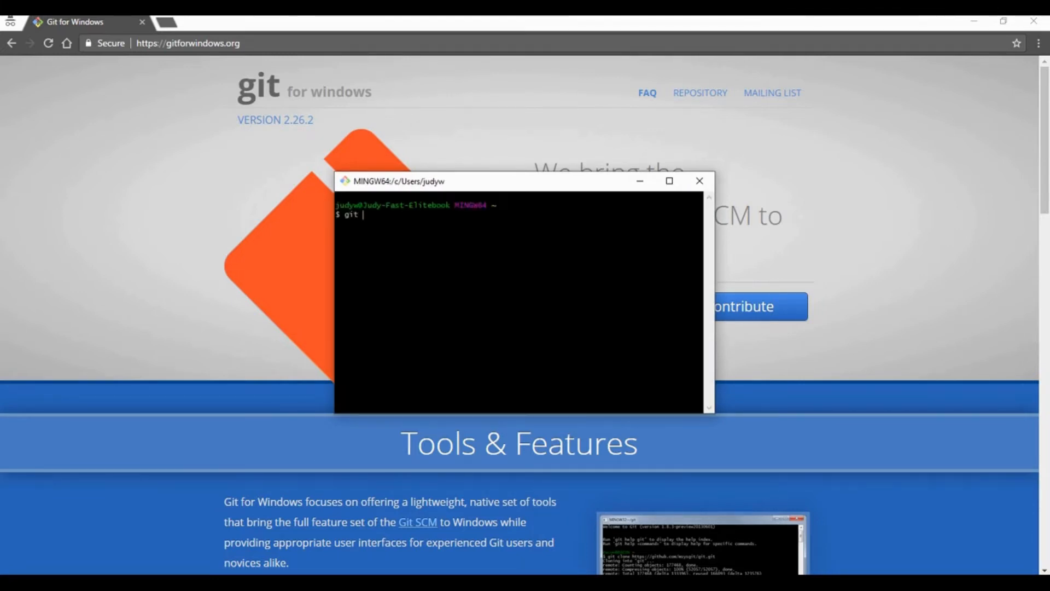
type(" --exec-path")
key("Return")
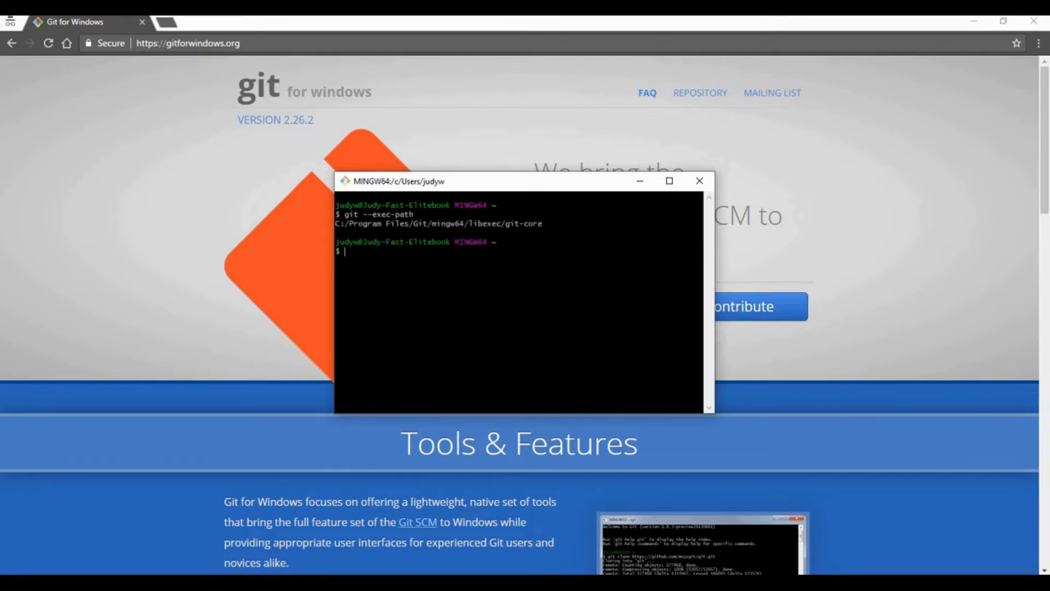
- Copy the path output by the git --exec-path command from the terminal
left_click_drag(543, 224, 335, 224)
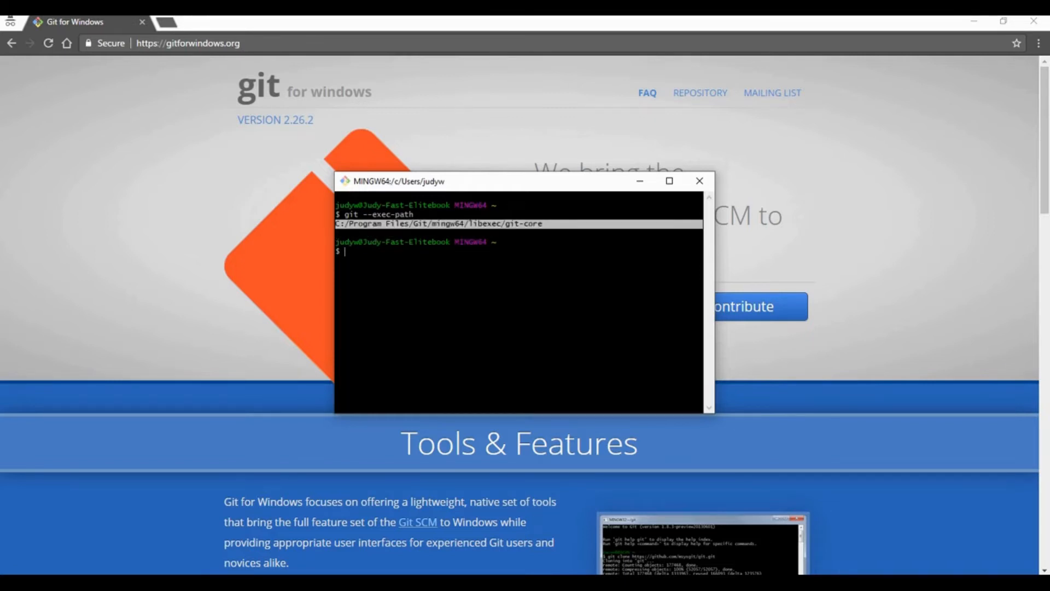
key("ctrl+c")
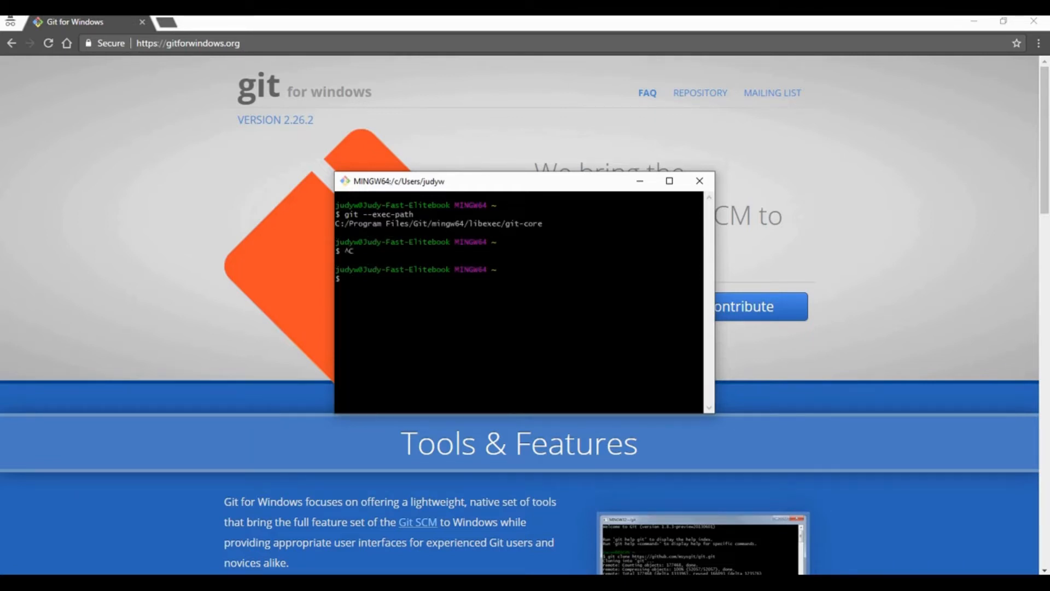
mouse_move(337, 223)
left_mouse_down()
mouse_move(401, 215)
mouse_move(492, 232)
mouse_move(546, 224)
mouse_move(335, 224)
left_mouse_up()
left_click(546, 224)
right_click(364, 224)
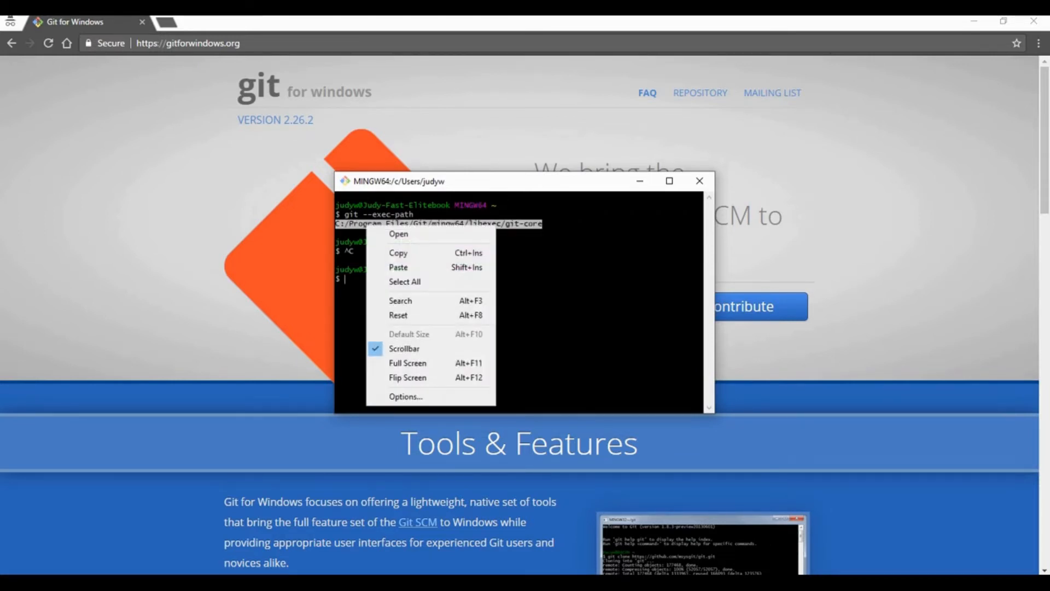
left_click(383, 253)
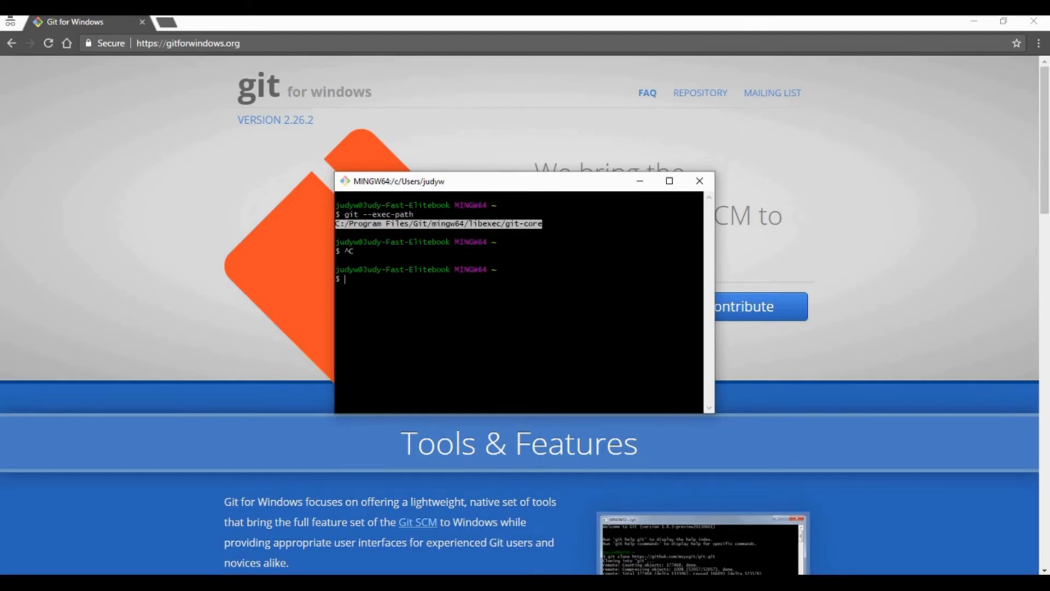
- Switch to a maximized File Explorer window and go to the copied path C:\Program Files\Git\mingw64\libexec\git-core
key("super+e")
left_click_drag(263, 388, 263, 159)
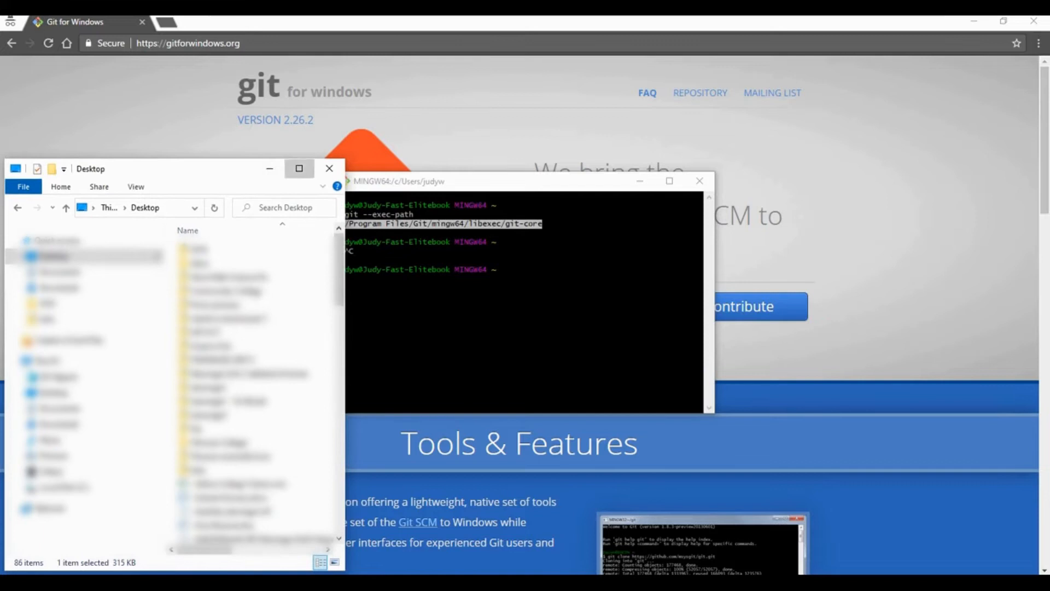
left_click(299, 169)
left_click(296, 57)
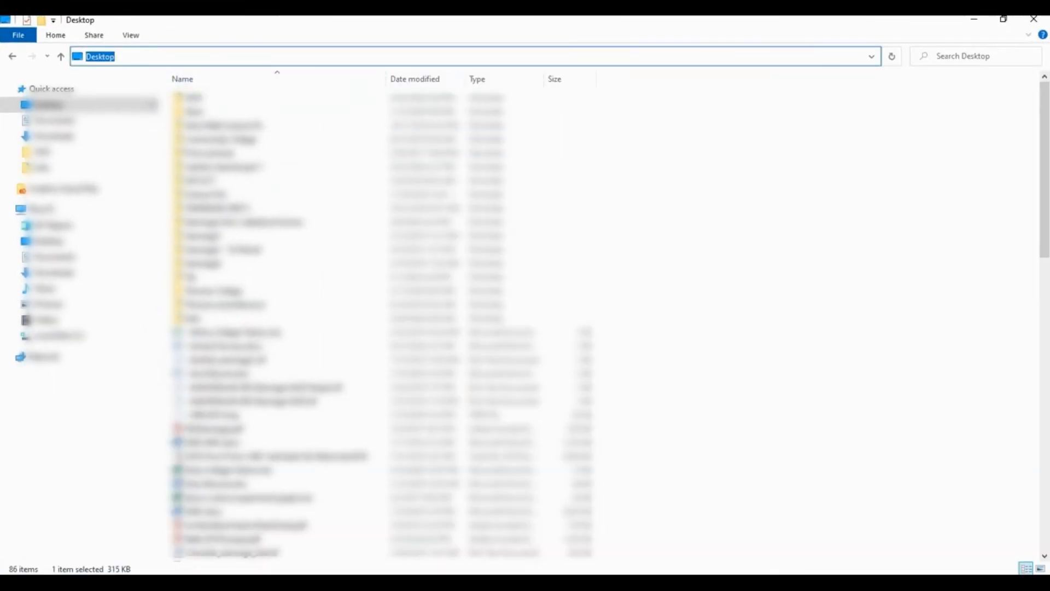
key("ctrl+v")
key("Return")
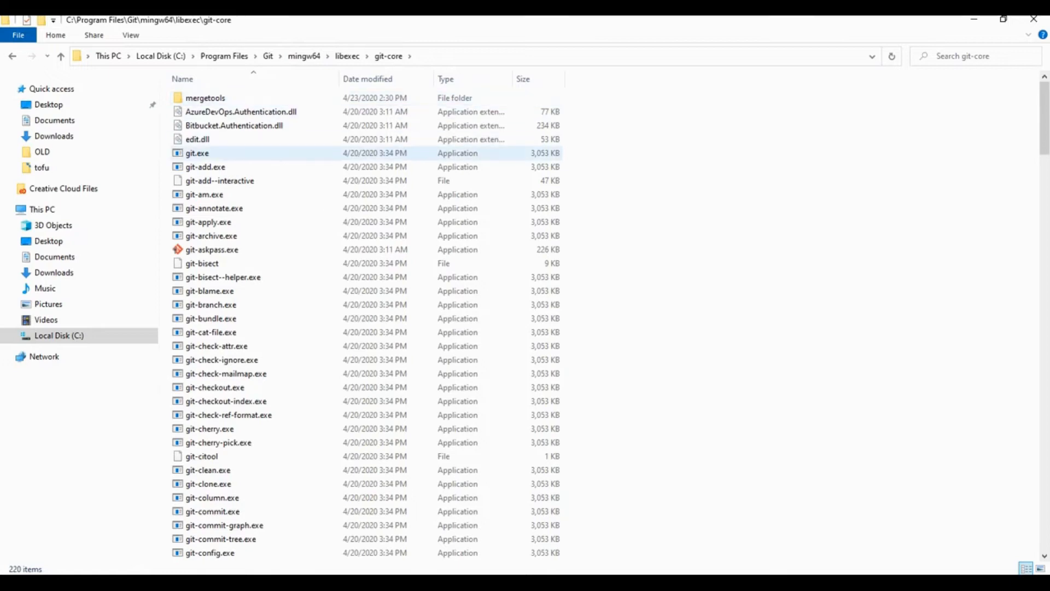
- Open the properties of git.exe, copy its location path and close the properties dialog
left_click(211, 152)
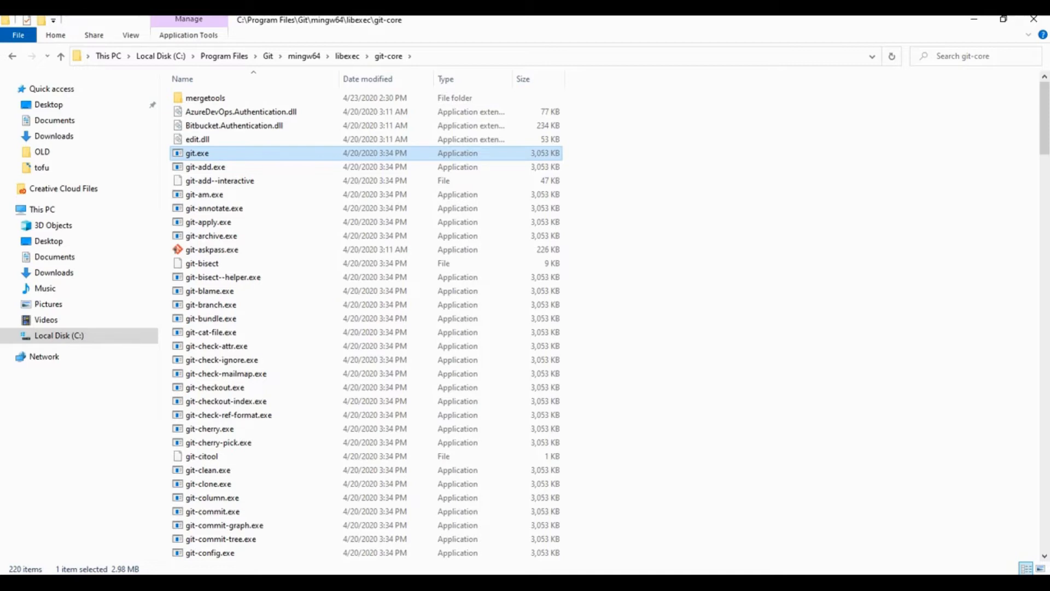
right_click(210, 152)
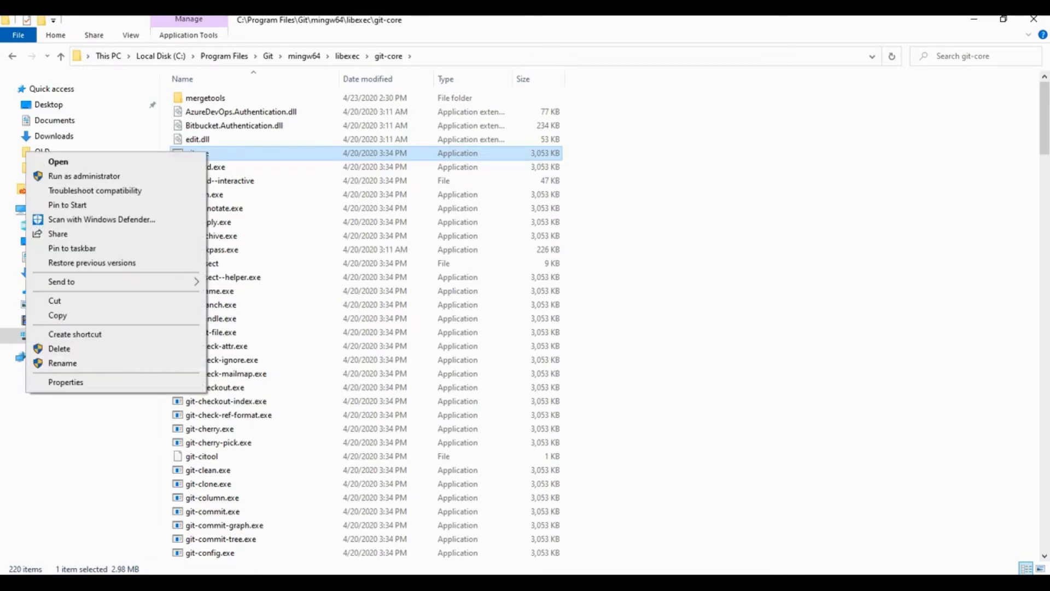
left_click(66, 381)
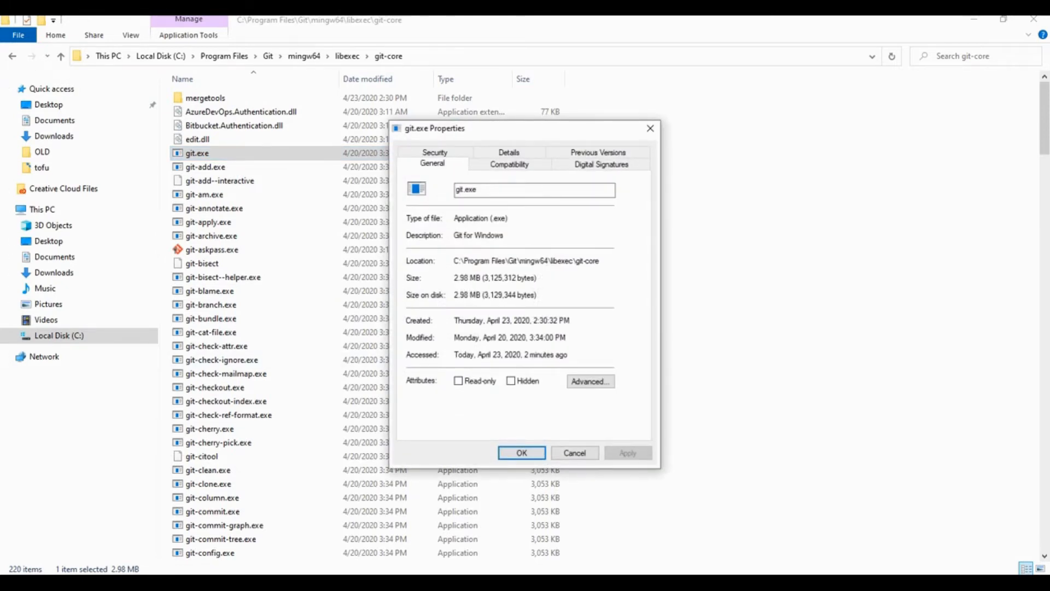
left_click_drag(454, 261, 600, 261)
key("ctrl+c")
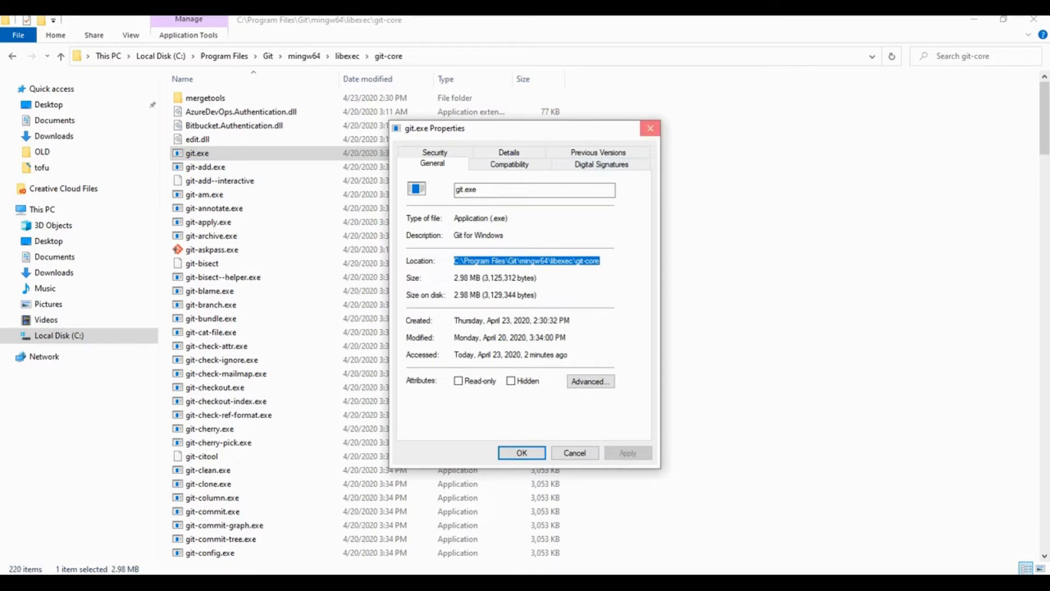
left_click(650, 128)
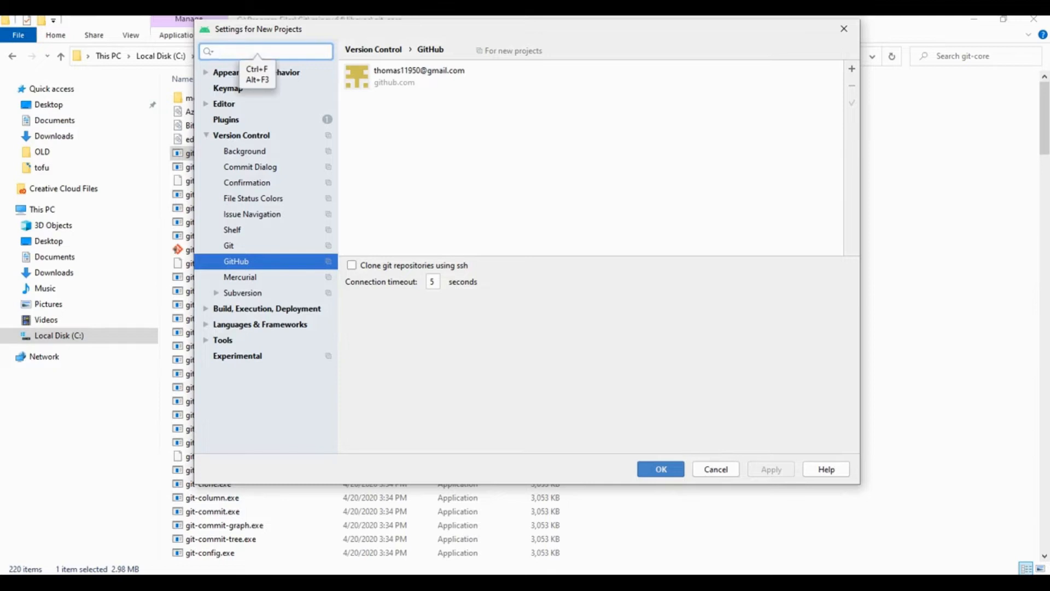
- Set the path to the Git executable to C:\Program Files\Git\mingw64\libexec\git-core\git.exe in the version control settings and test it
type("git")
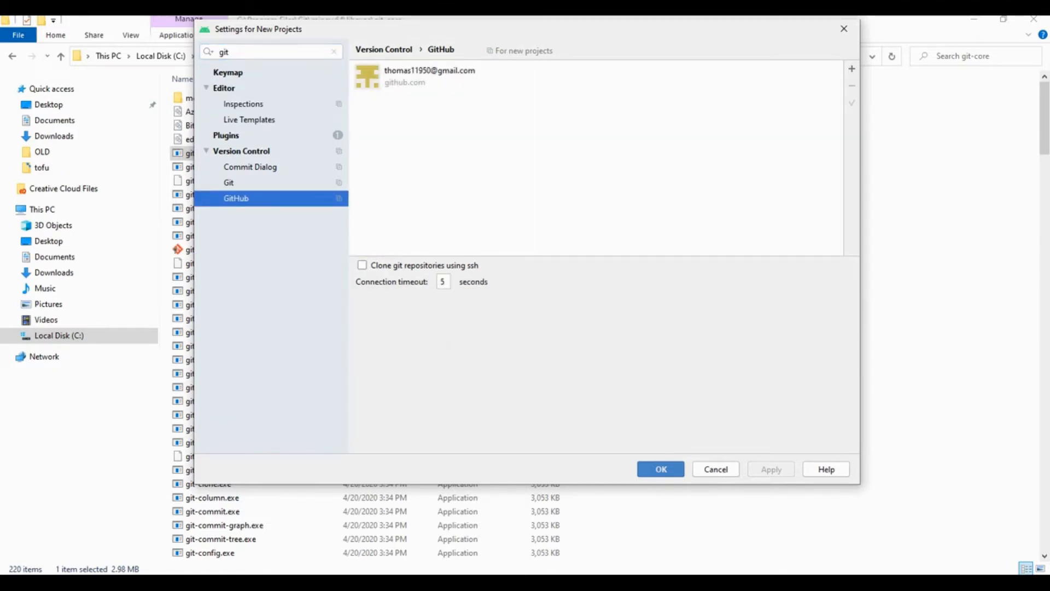
left_click(229, 182)
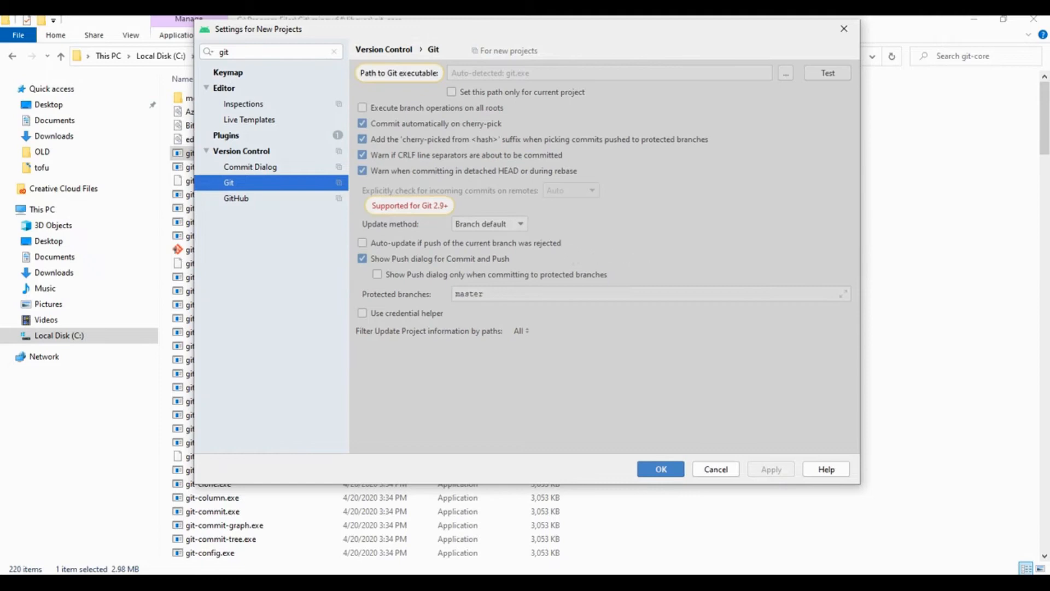
left_click(610, 73)
key("ctrl+v")
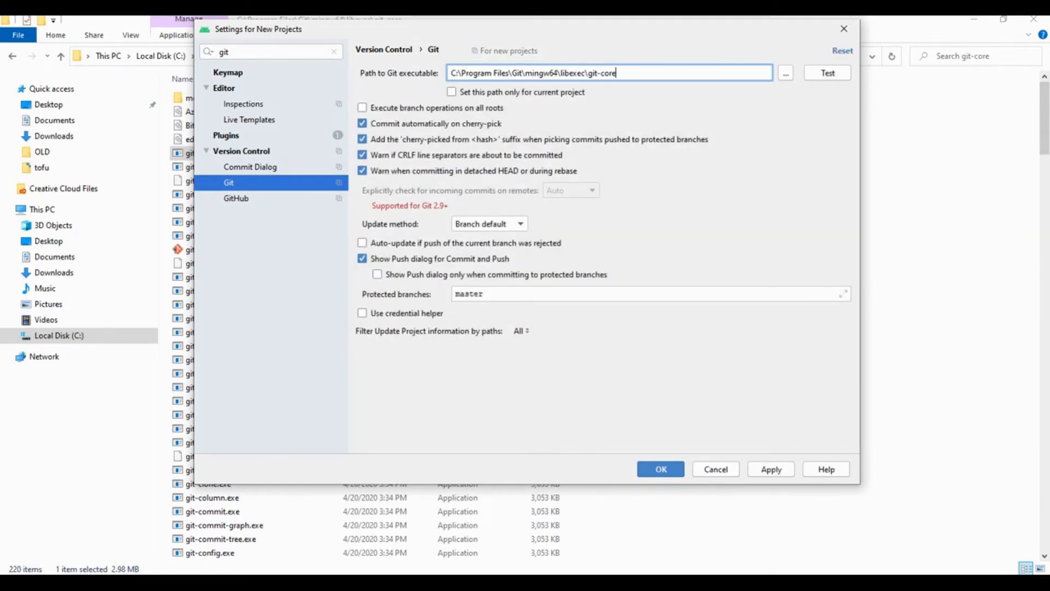
type("\\git.exe")
left_click(828, 72)
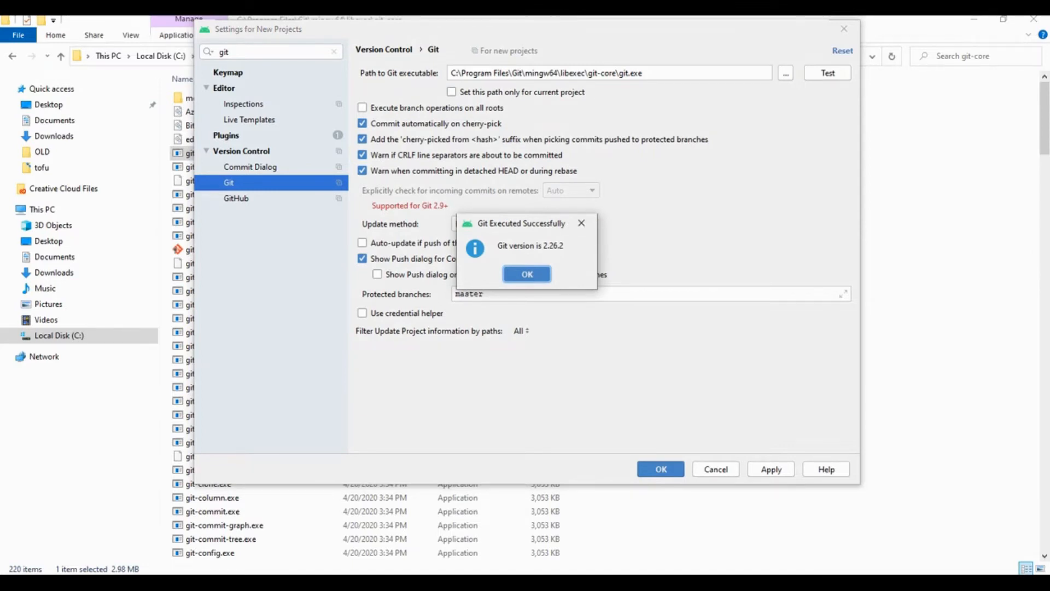
key("Return")
- Remove the existing GitHub account from the settings and log in to github.com again with the account's e-mail and password
left_click(236, 199)
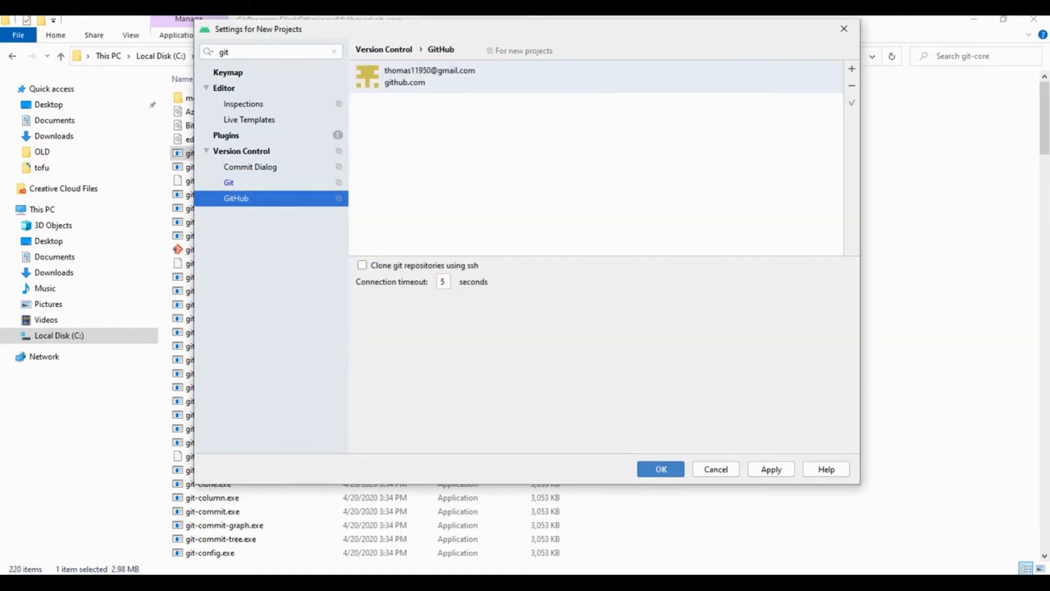
left_click(851, 85)
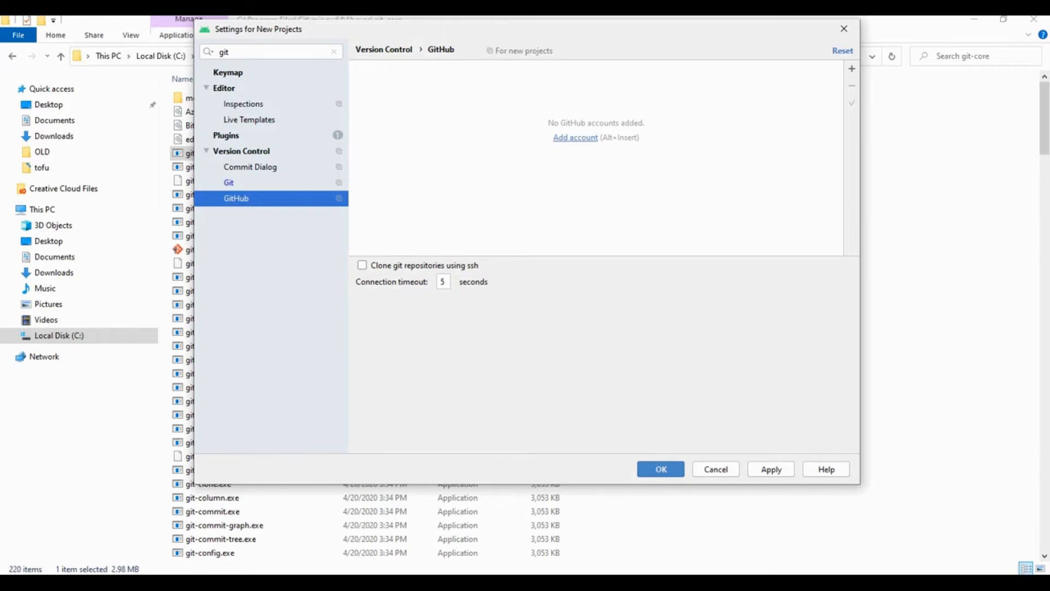
key("alt+Insert")
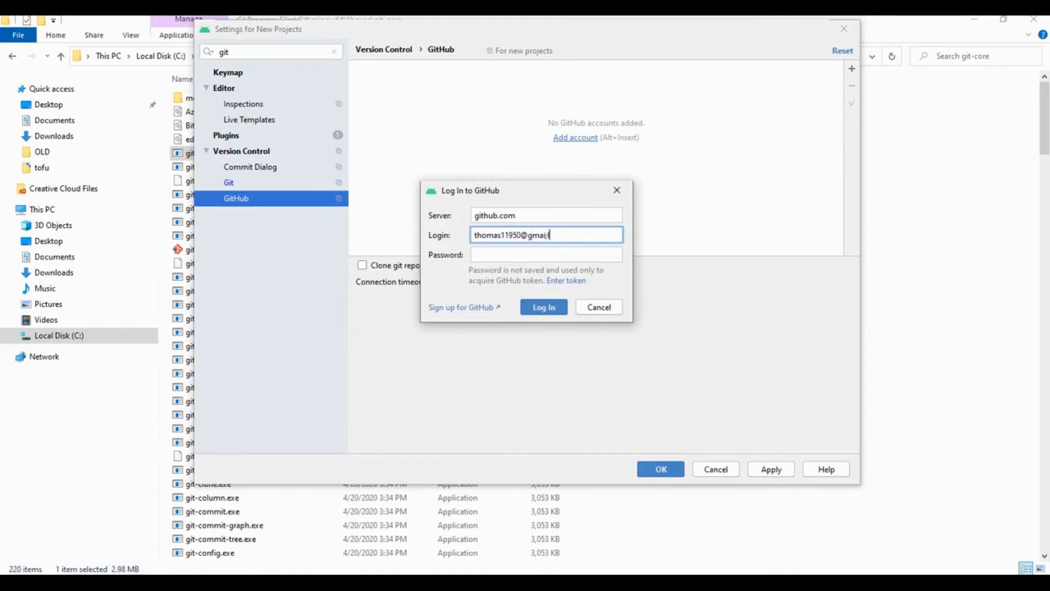
key("Tab")
type("******")
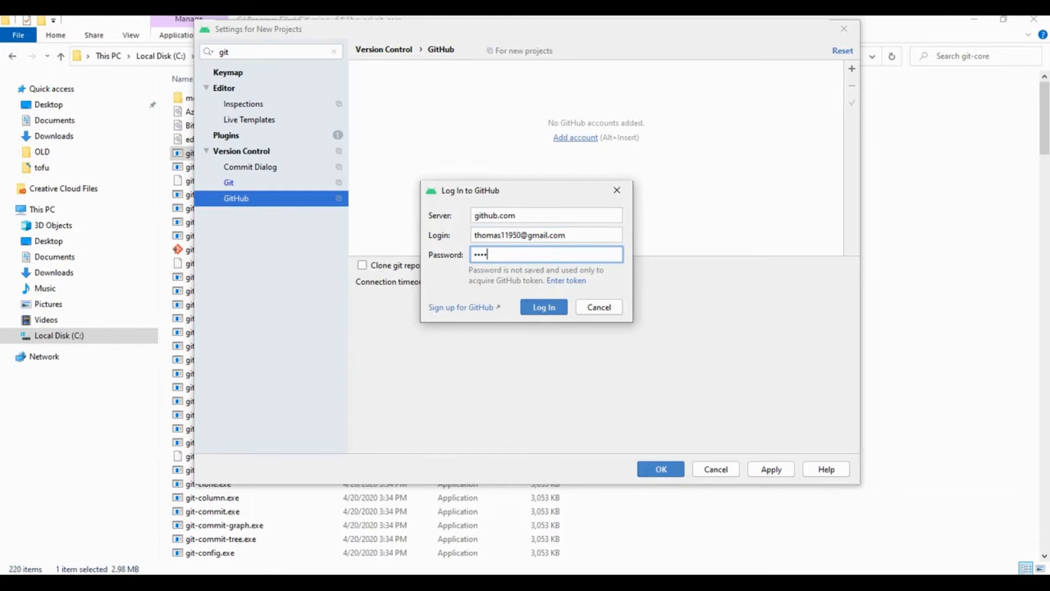
type("****")
key("Return")
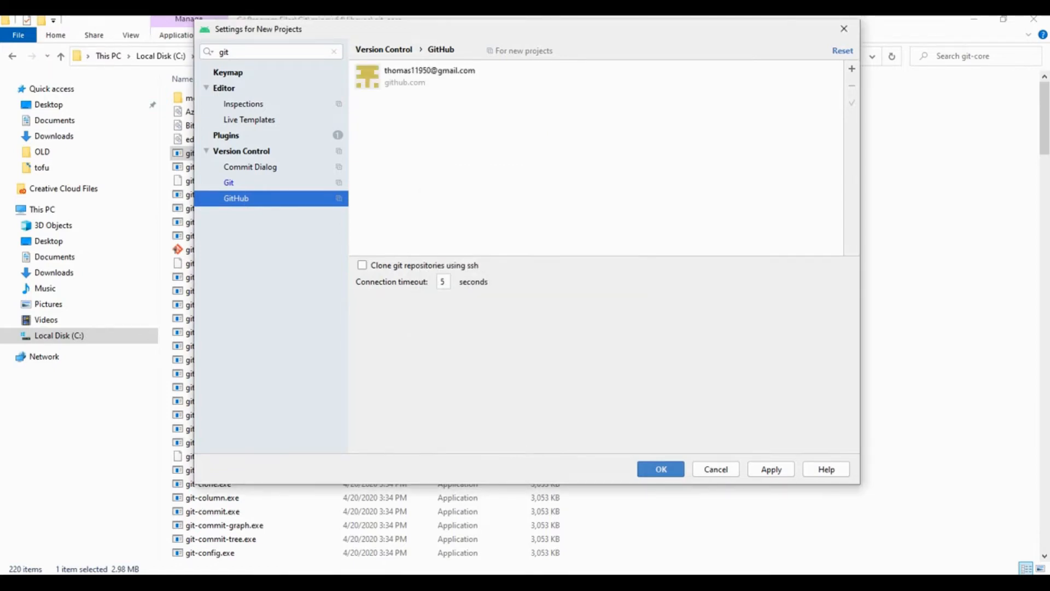
- Apply the Git and GitHub settings and close the settings dialog
left_click(430, 77)
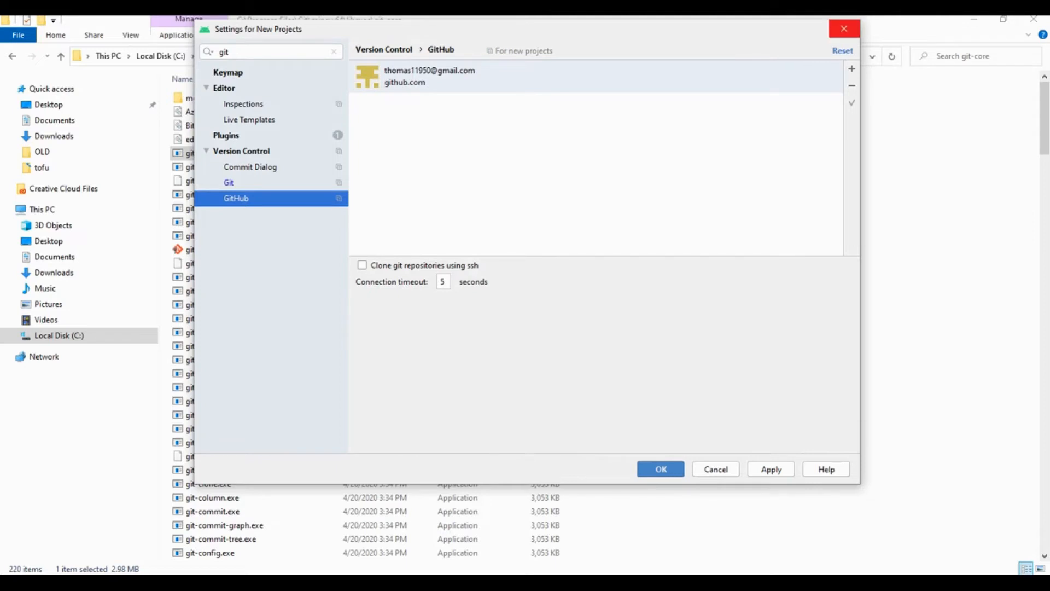
left_click(772, 469)
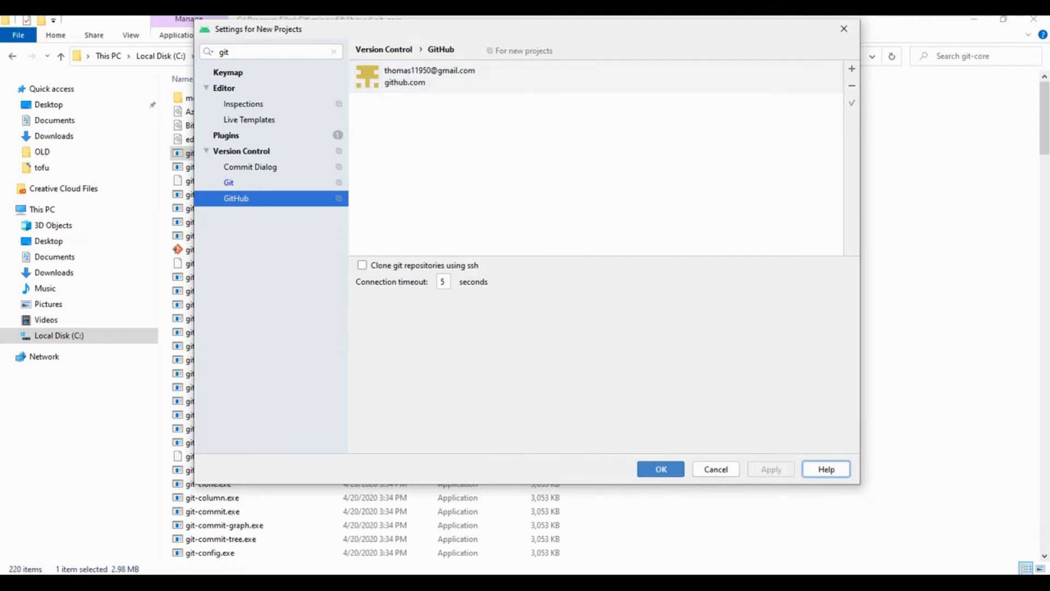
left_click(661, 469)
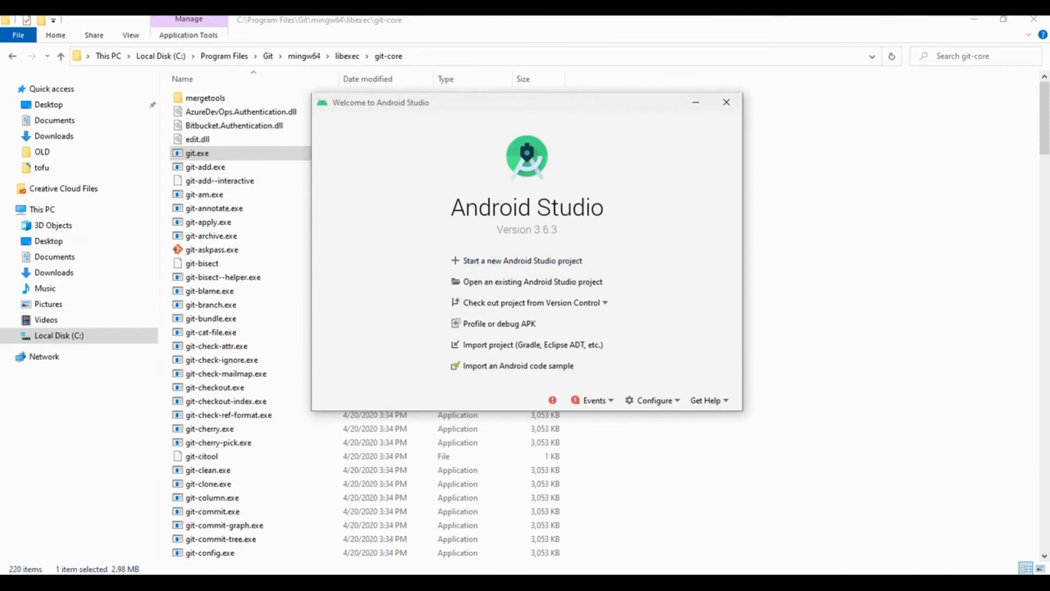
- Clone the forked ftc_app.git repository from version control into the StudioProjects\ftc_app directory and open the checked-out project
left_click(531, 303)
left_click(470, 310)
key("ctrl+v")
key("Down")
key("Down")
key("Down")
key("Down")
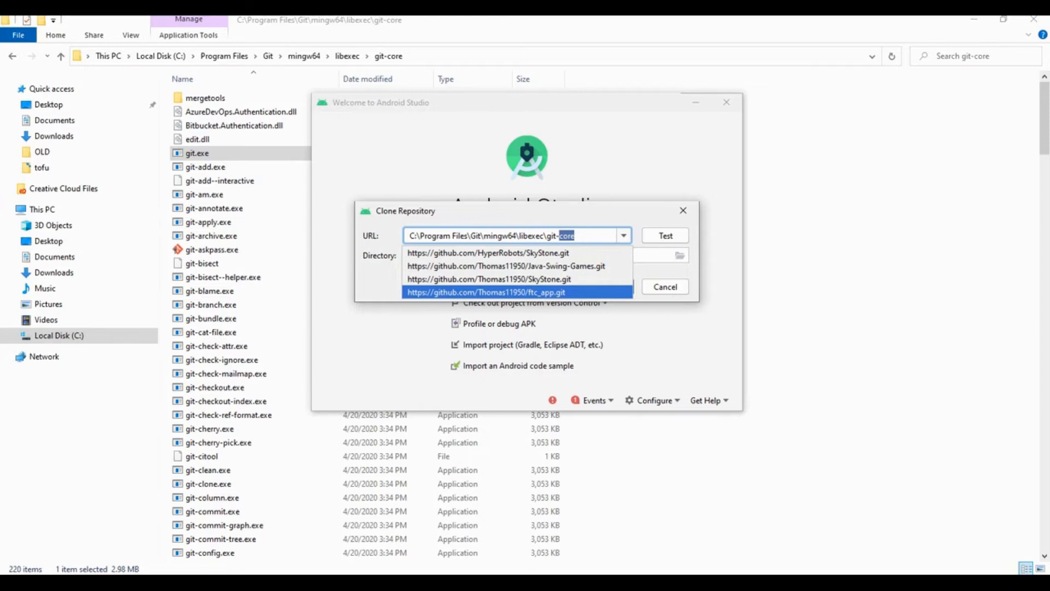
key("Return")
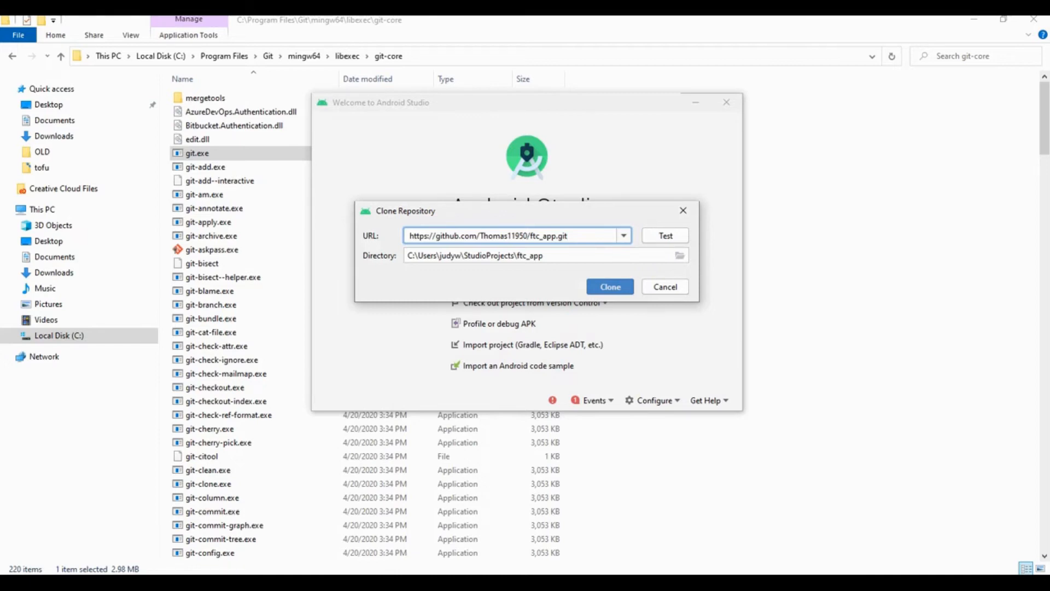
left_click(531, 583)
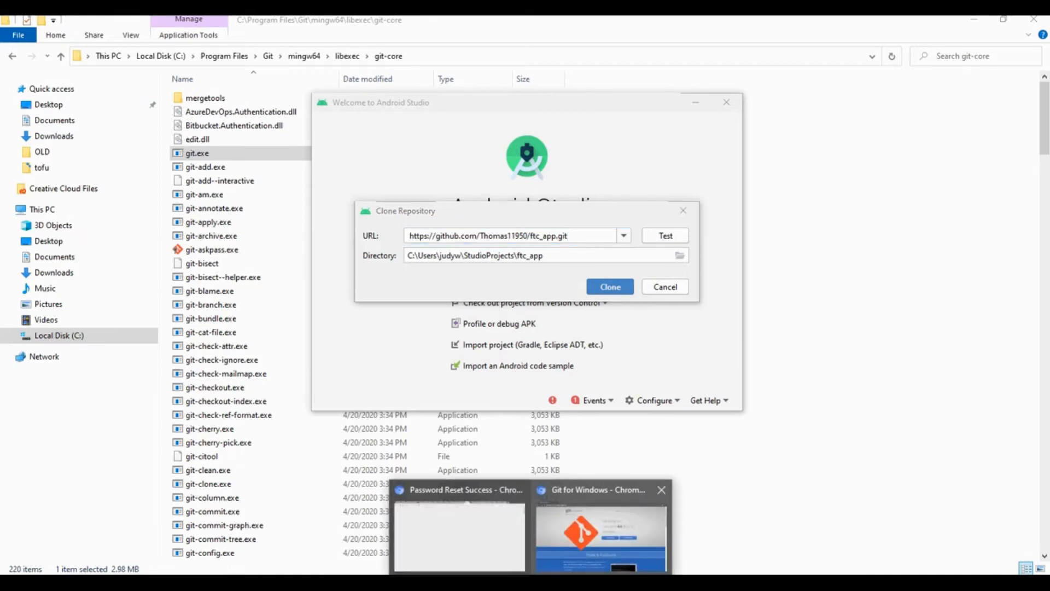
mouse_move(570, 236)
left_mouse_down()
mouse_move(530, 236)
mouse_move(568, 236)
left_mouse_up()
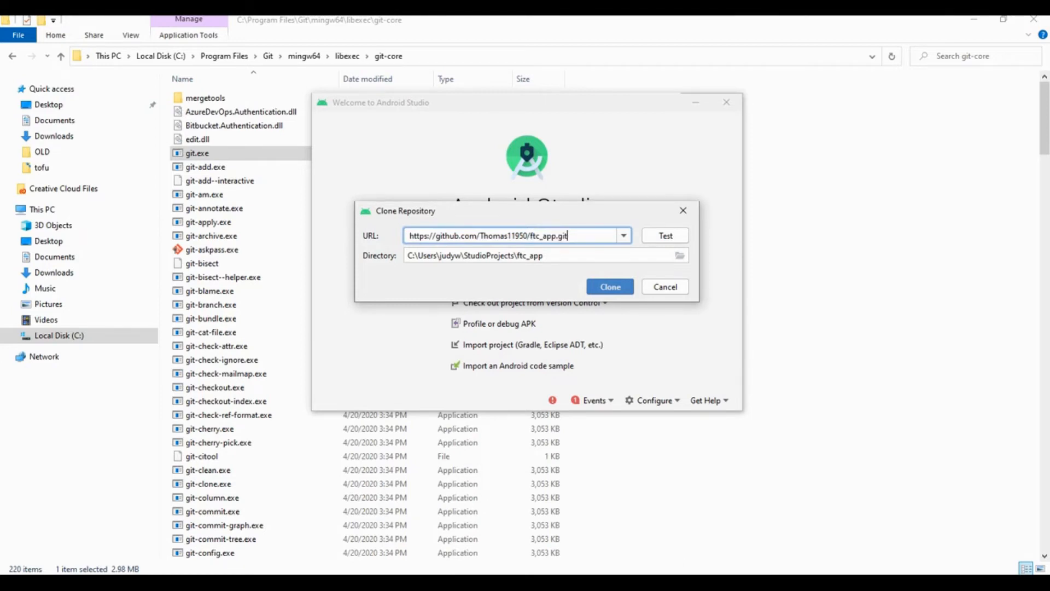
key("Return")
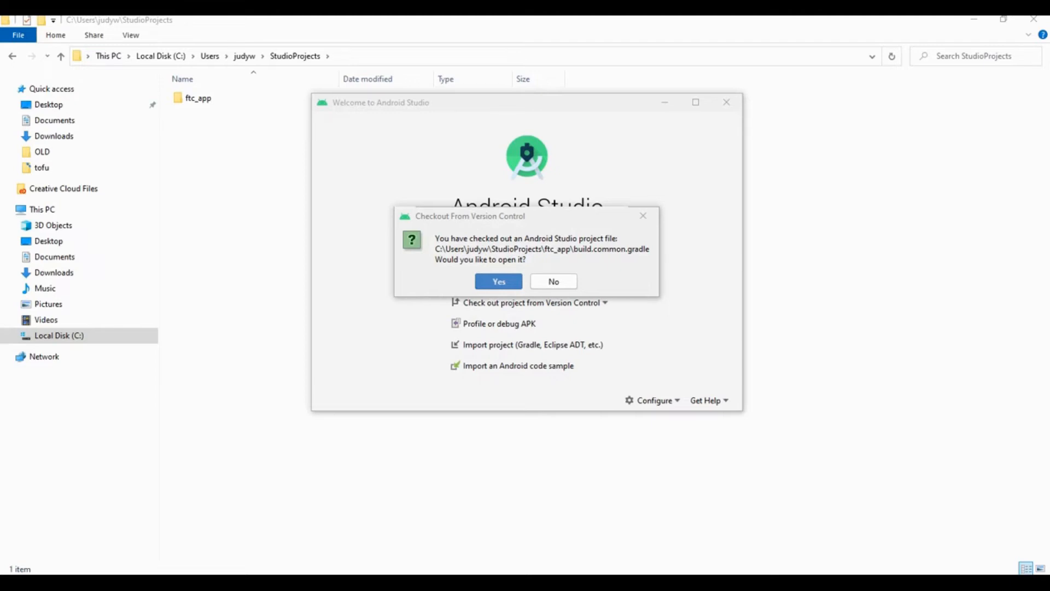
key("Return")
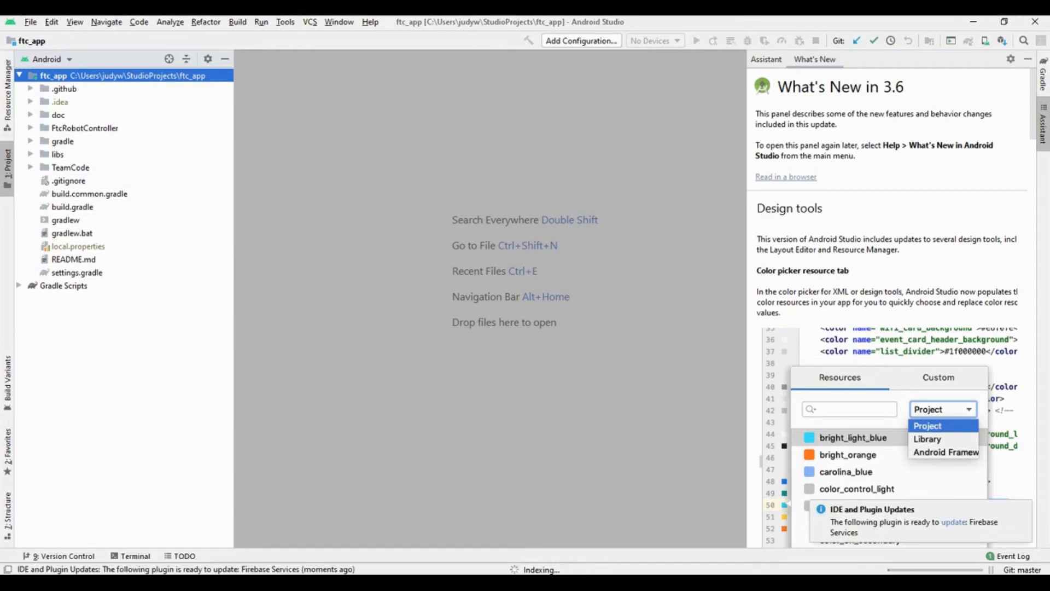
- Accept the android-sdk-license and install Android SDK Platform 28 and Android SDK Build-Tools 28.0.3
left_click(59, 555)
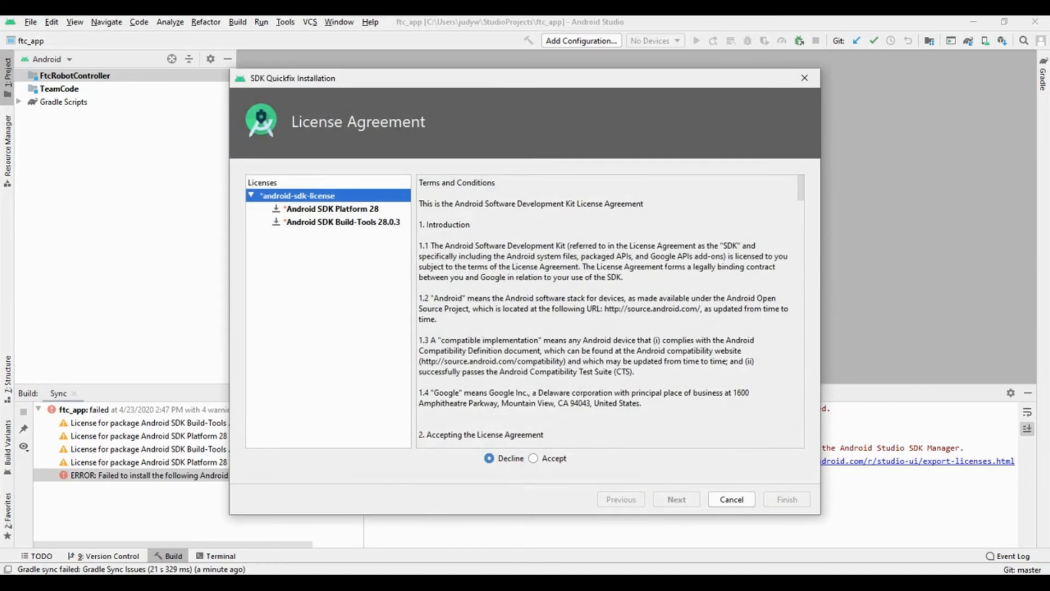
left_click(534, 459)
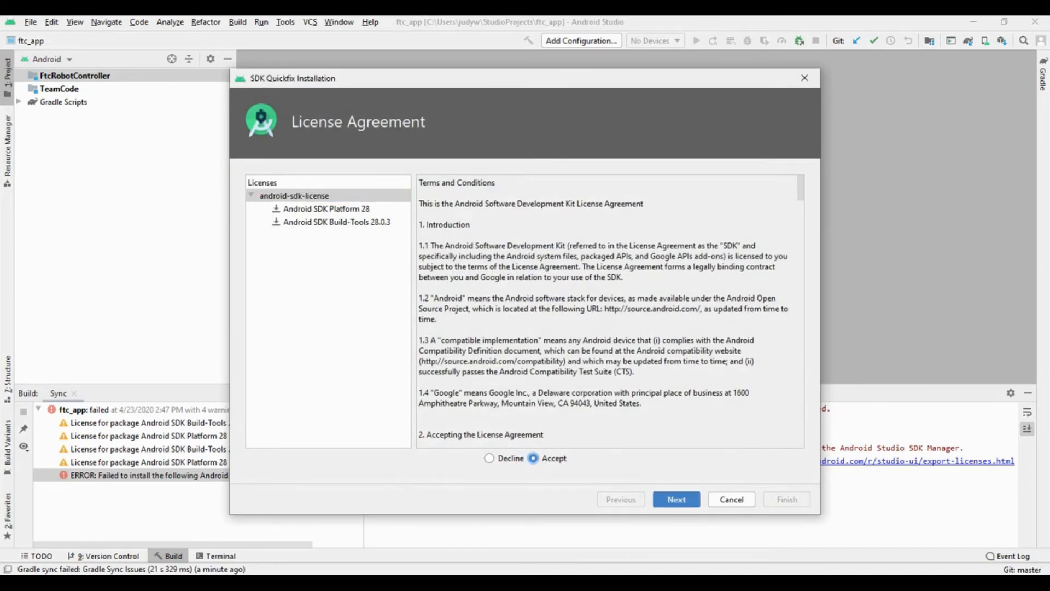
left_click(677, 499)
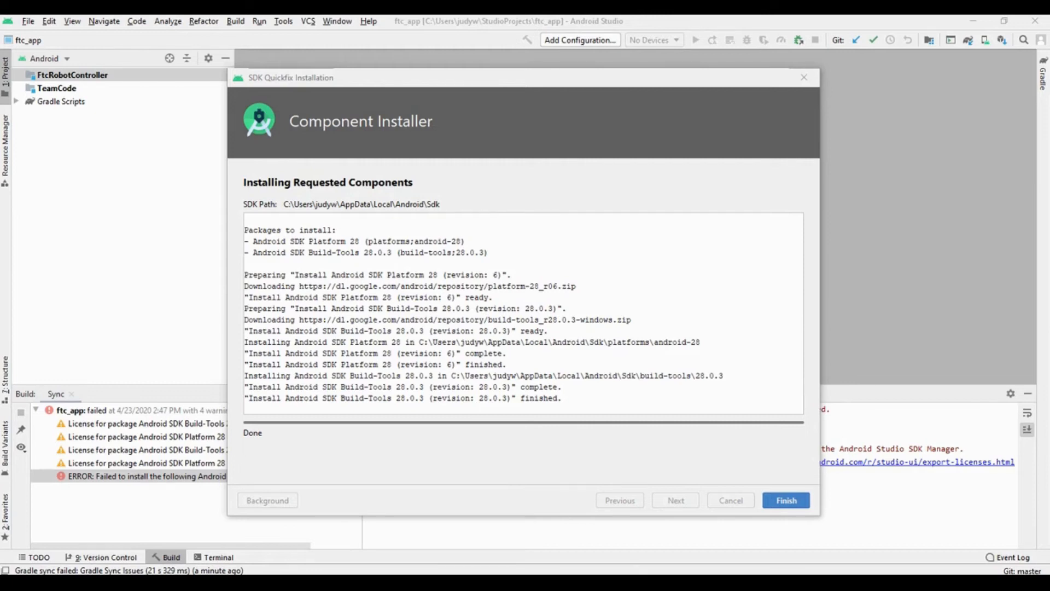
left_click(786, 500)
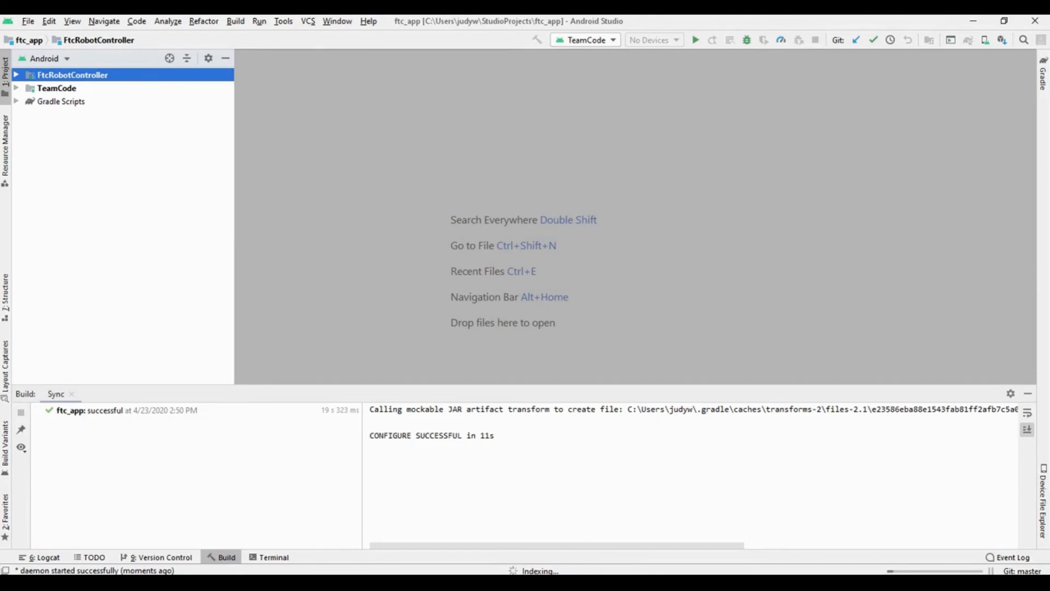
- Expand the TeamCode module and its java folder in the project tree and select the org.firstinspires.ftc.teamcode package
left_click(57, 88)
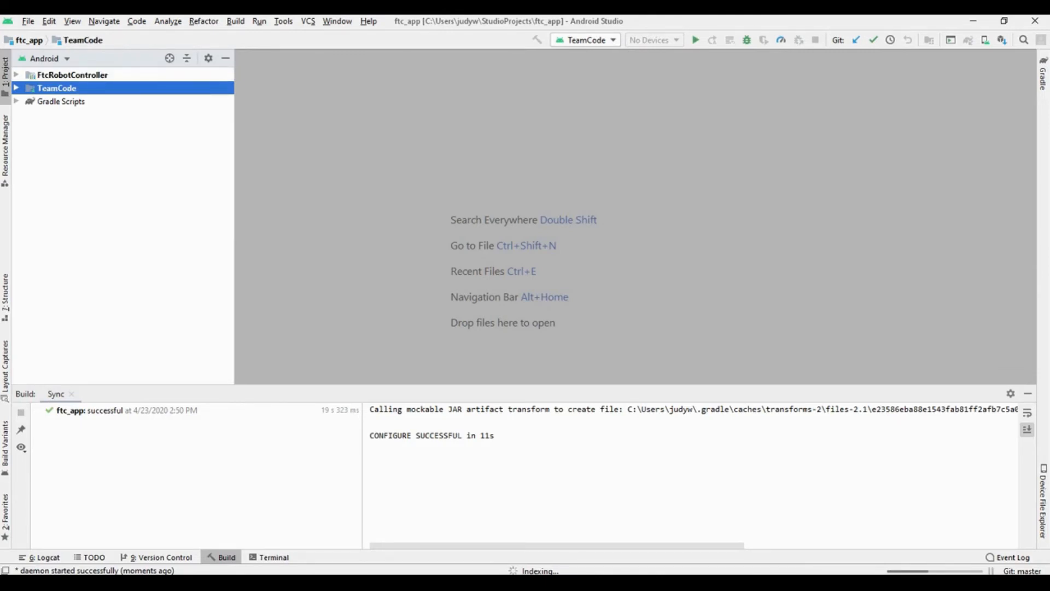
key("Right")
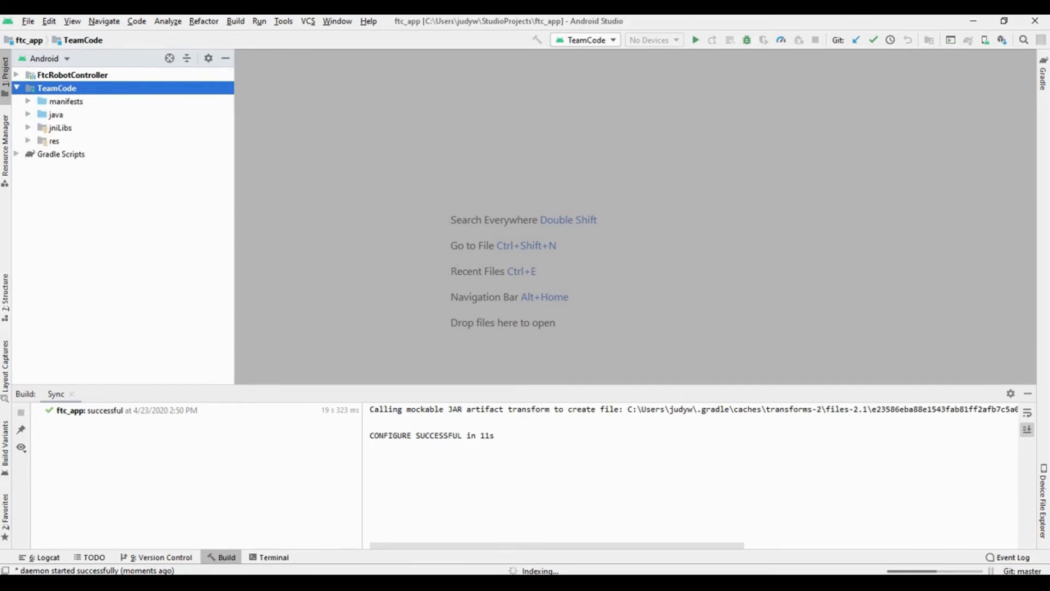
left_click(56, 115)
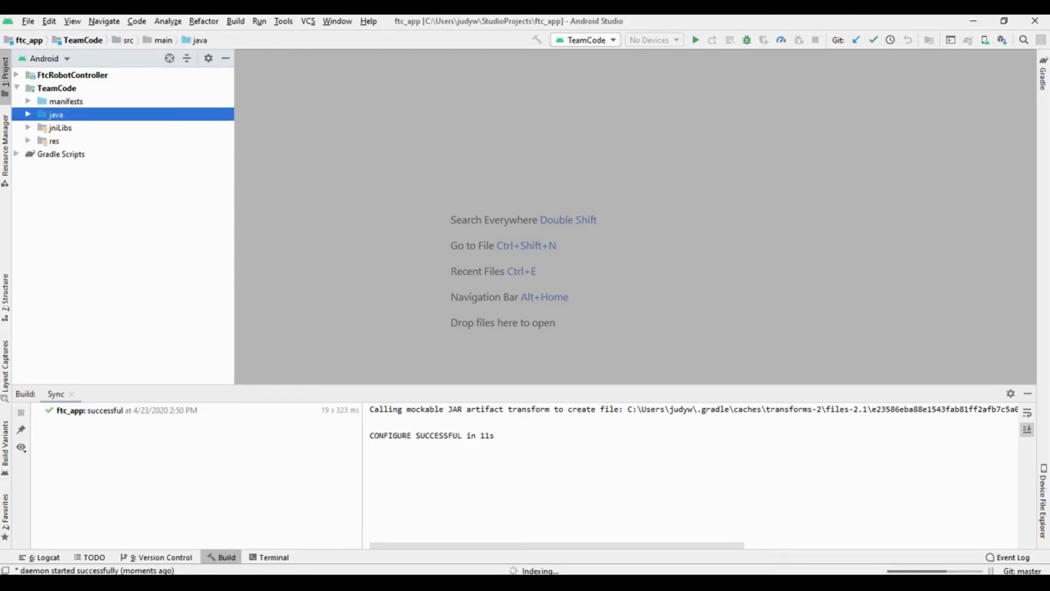
key("Right")
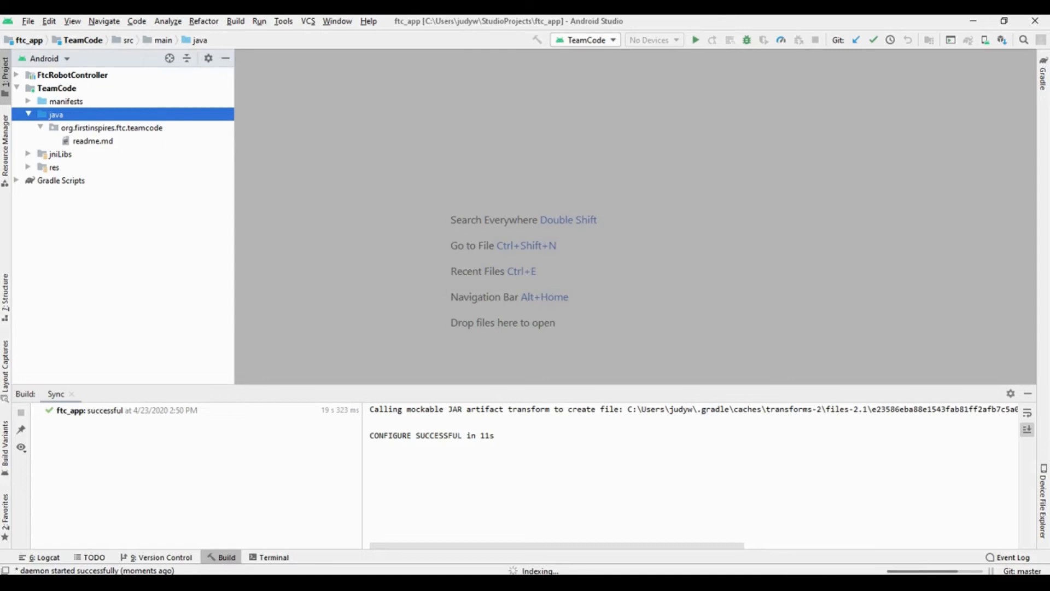
left_click(112, 128)
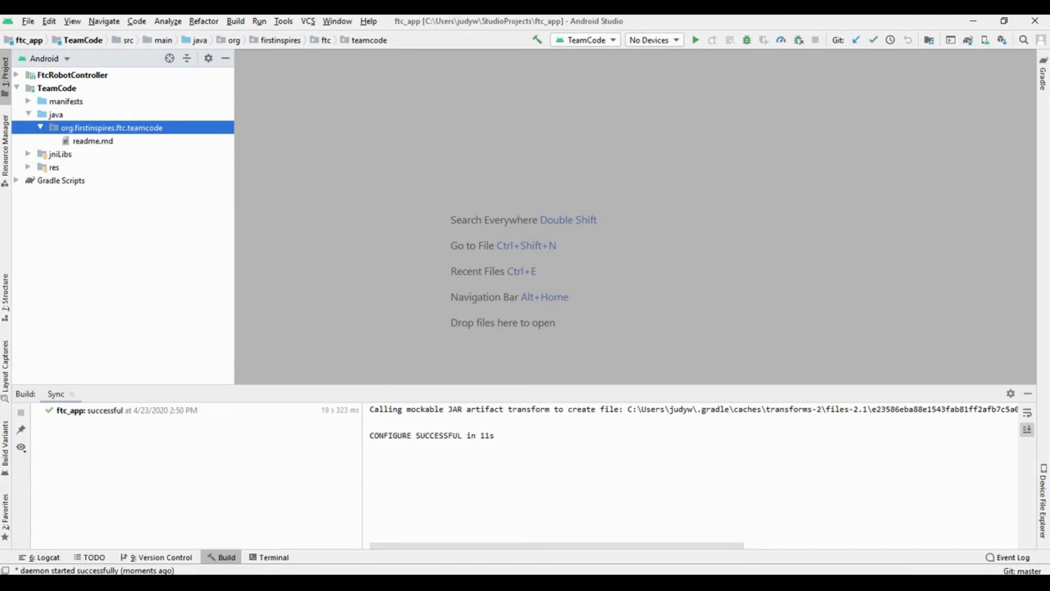
- Create a Java class named Teleop in the org.firstinspires.ftc.teamcode package and add its file to Git
right_click(67, 128)
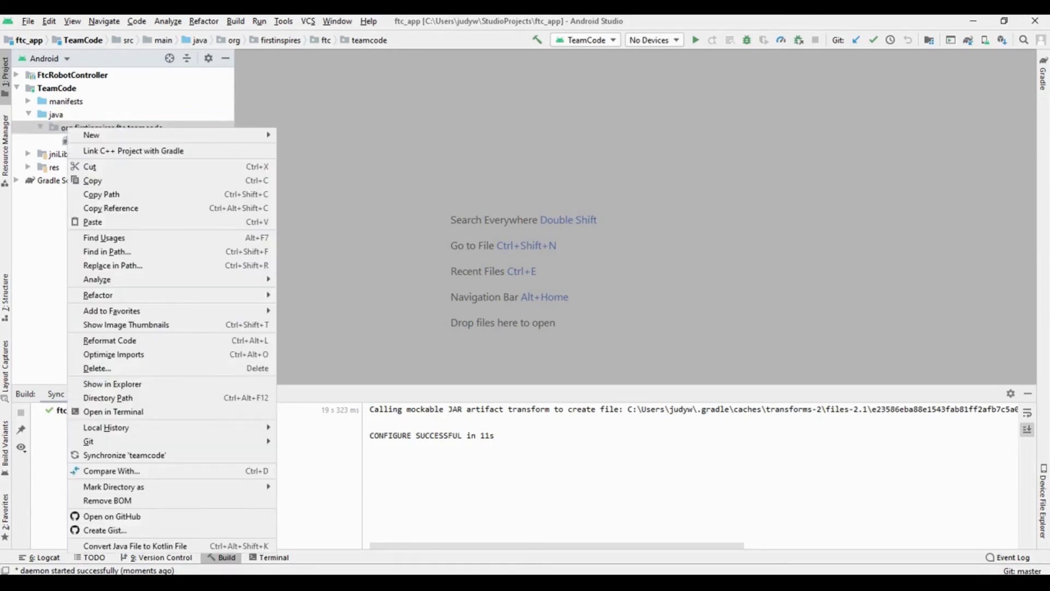
mouse_move(93, 134)
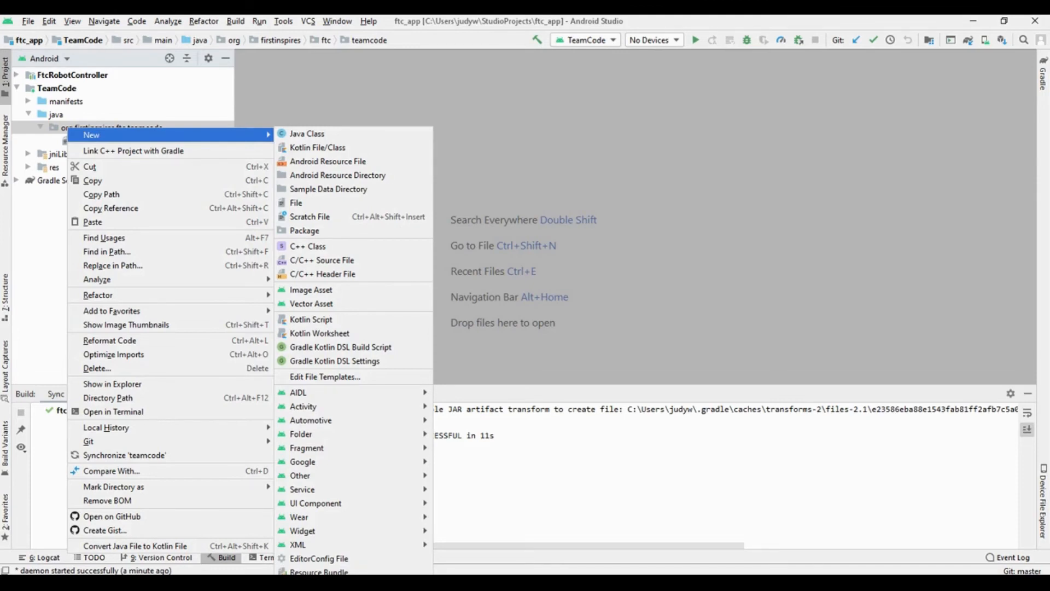
left_click(306, 134)
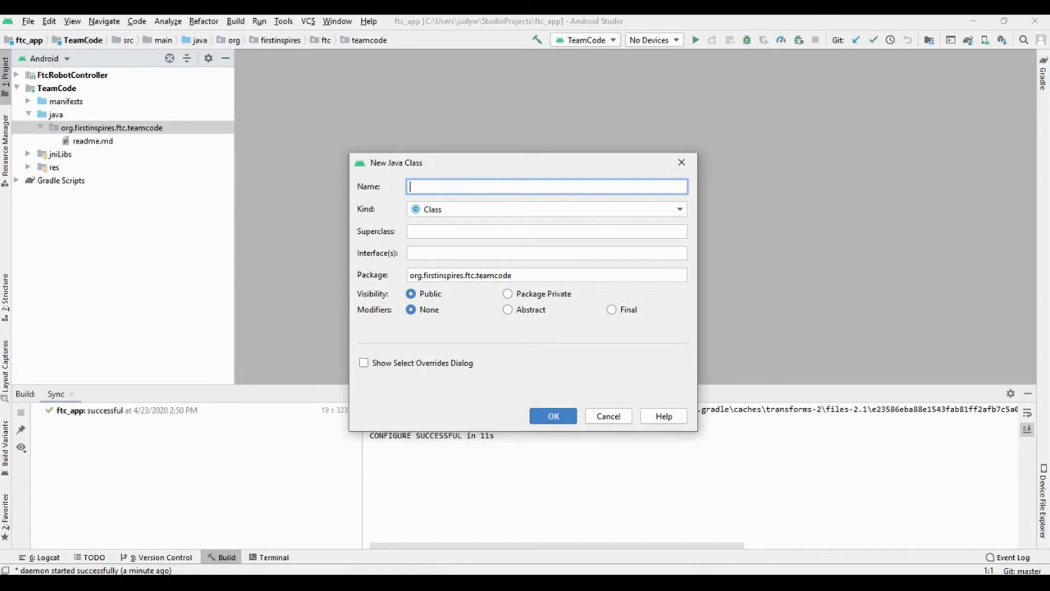
type("Teleop")
left_click(553, 416)
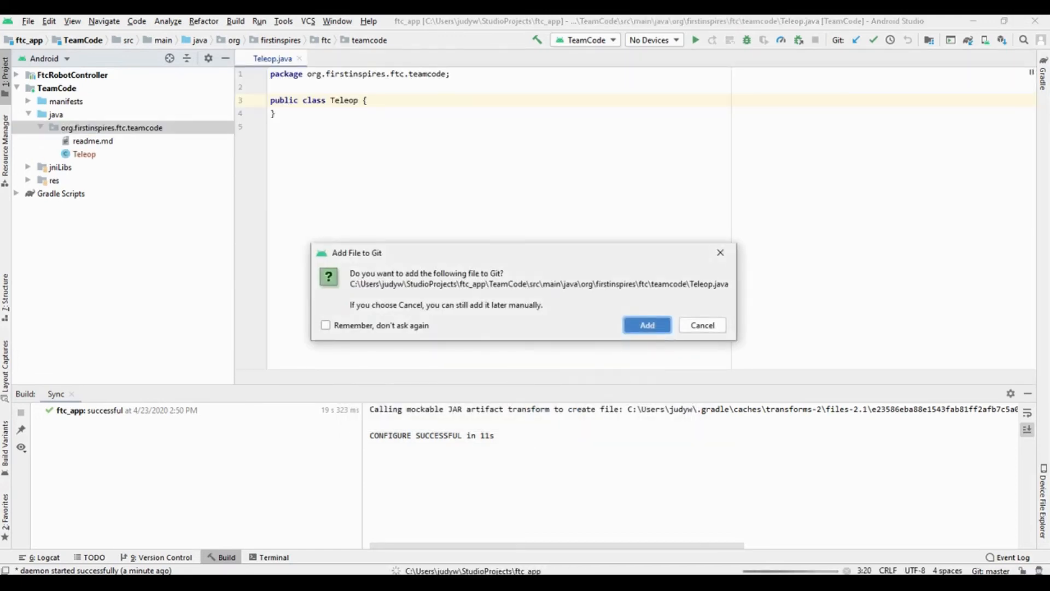
key("Return")
- Add an empty line in the Teleop class body and make the class extend OpMode, including the OpMode import
left_click(368, 101)
key("Return")
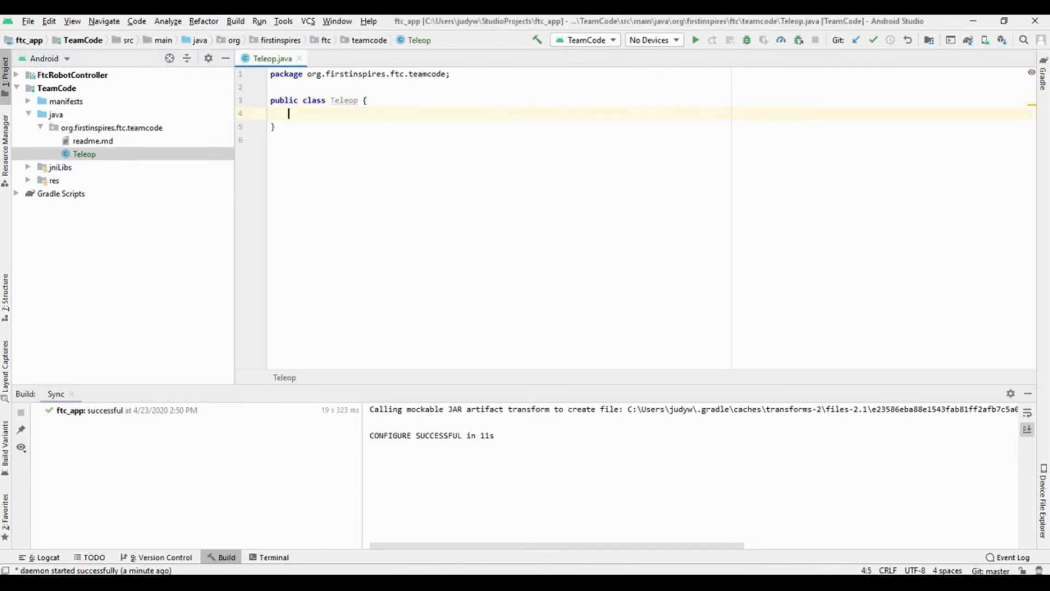
left_click(358, 101)
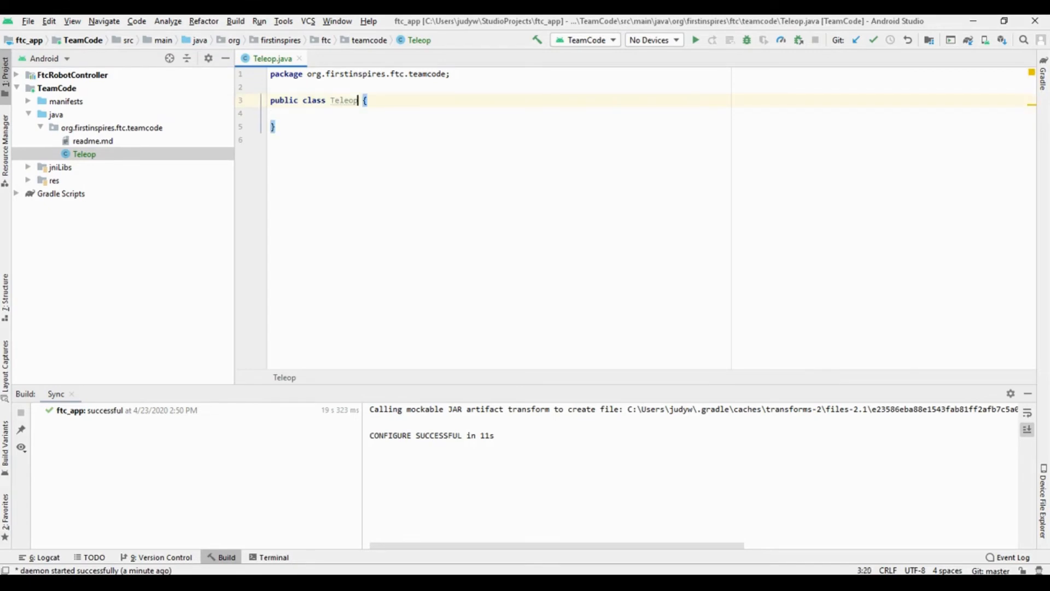
type("ex")
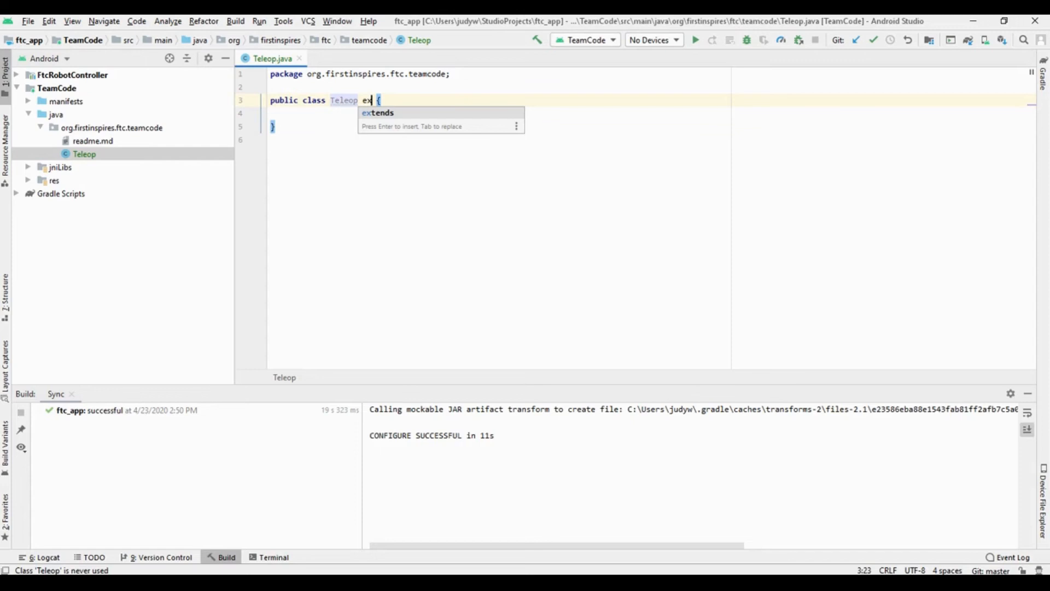
key("Return")
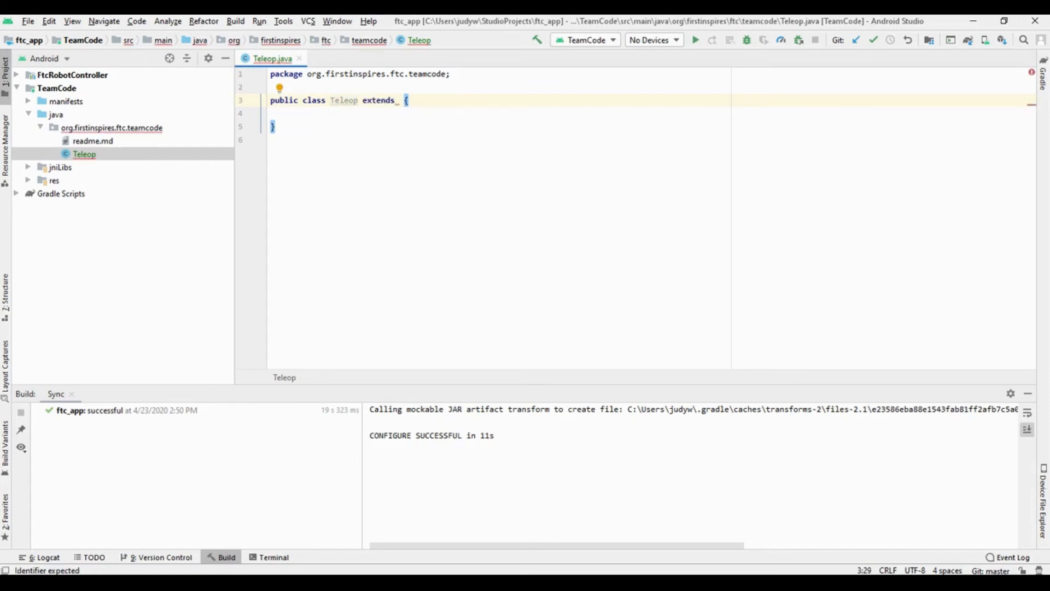
type("op")
key("BackSpace")
key("BackSpace")
type("OpM")
key("Return")
key("Down")
mouse_move(404, 127)
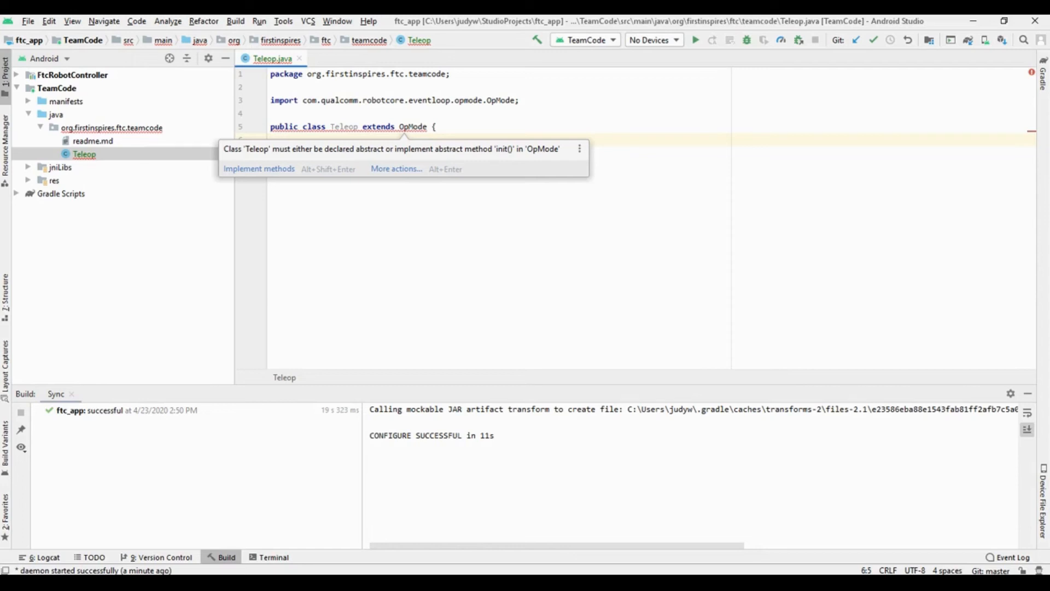
- Add an empty public void init() method with braces to the Teleop class body
type("public v")
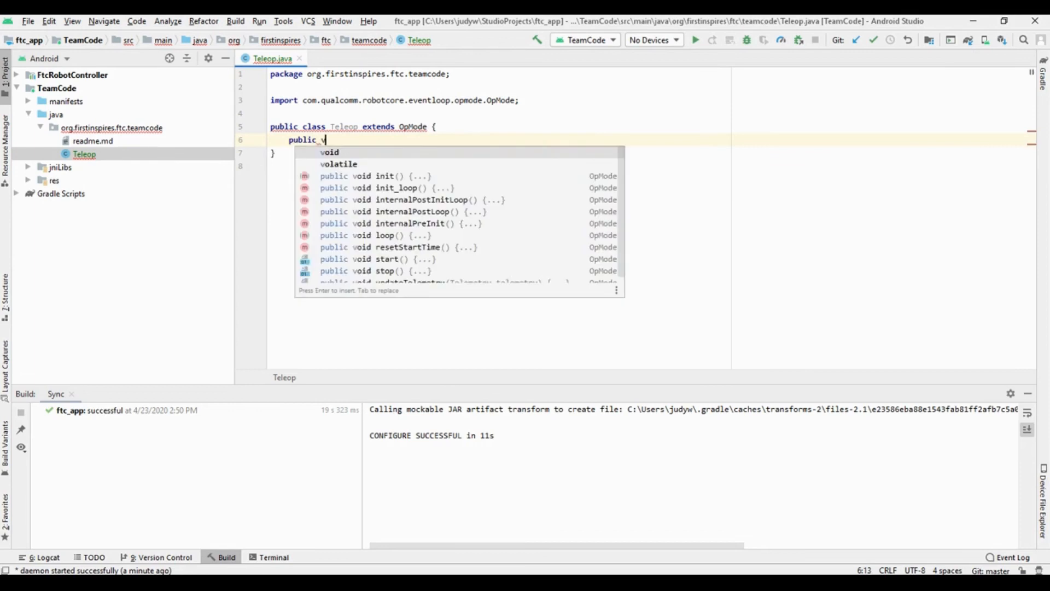
type("oid init()")
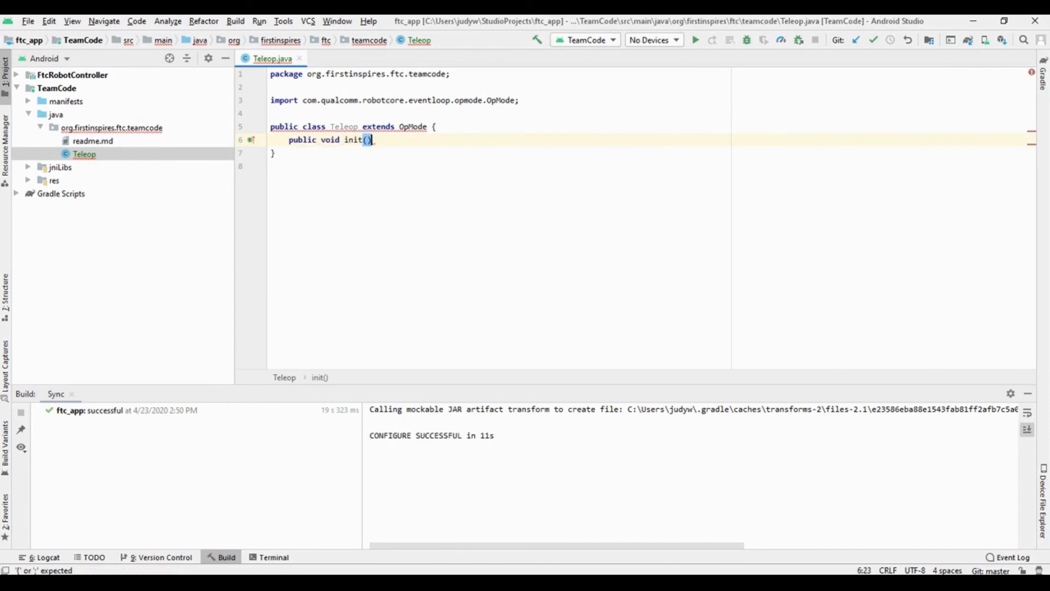
key("Return")
key("Down")
- Add an empty public void loop() method with braces below init() in the Teleop class
key("Return")
type("lic ")
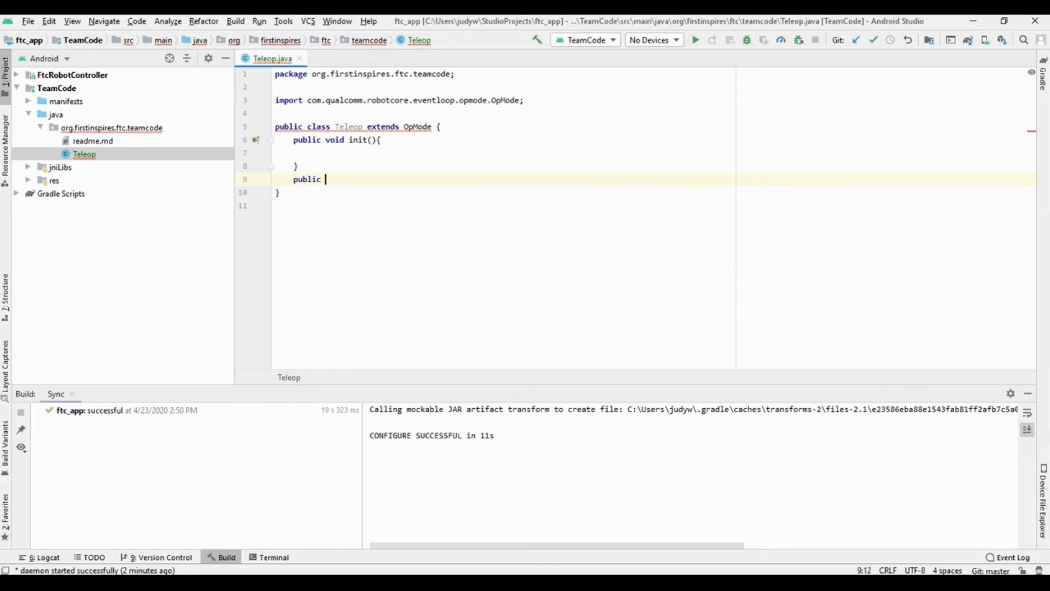
type("void loop(){")
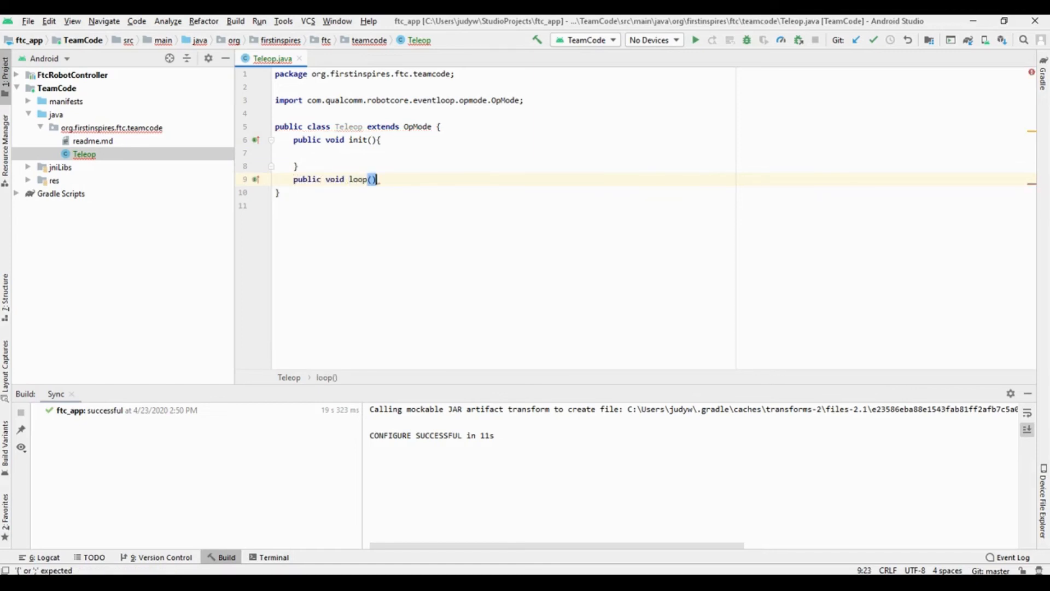
key("Return")
left_click_drag(300, 166, 293, 141)
mouse_move(298, 206)
left_mouse_down()
mouse_move(293, 179)
mouse_move(297, 206)
left_mouse_up()
left_click(296, 205)
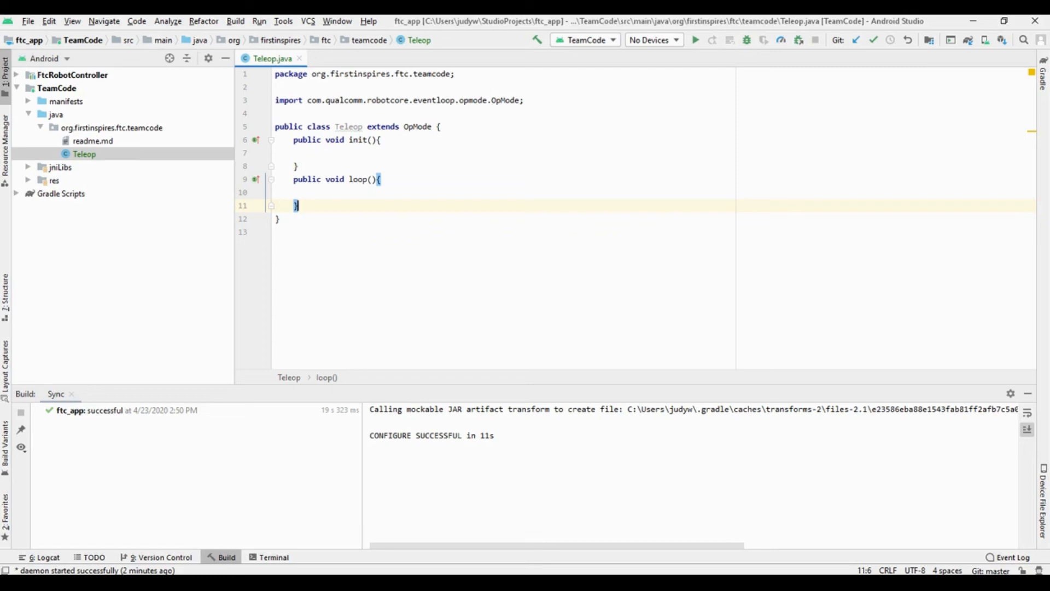
key("alt+u")
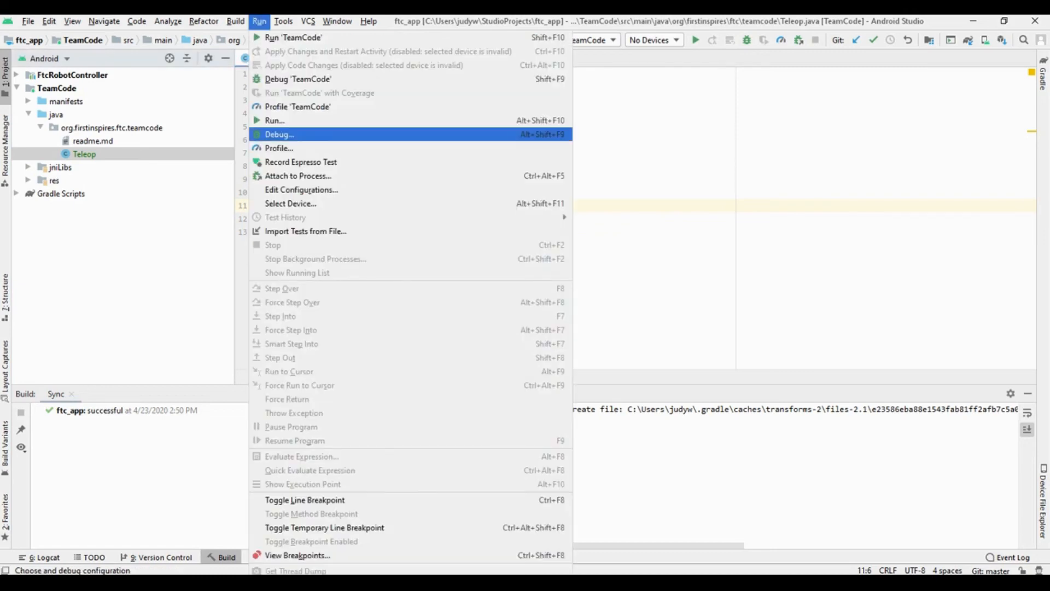
key("Escape")
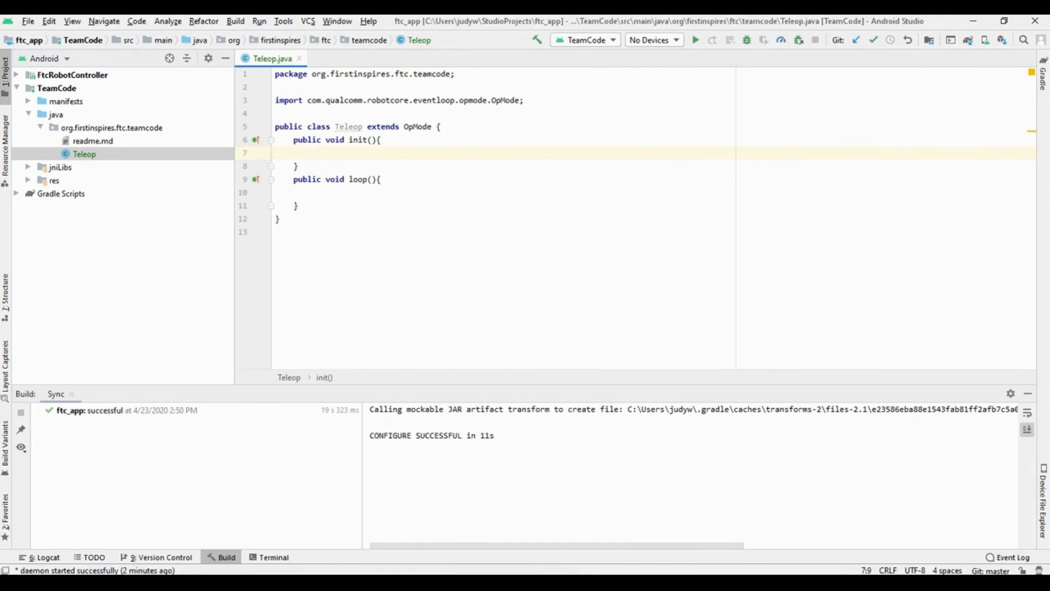
- Submit a Git commit of Teleop.java on the master branch with the message "Created Teleop mode"
left_click(308, 21)
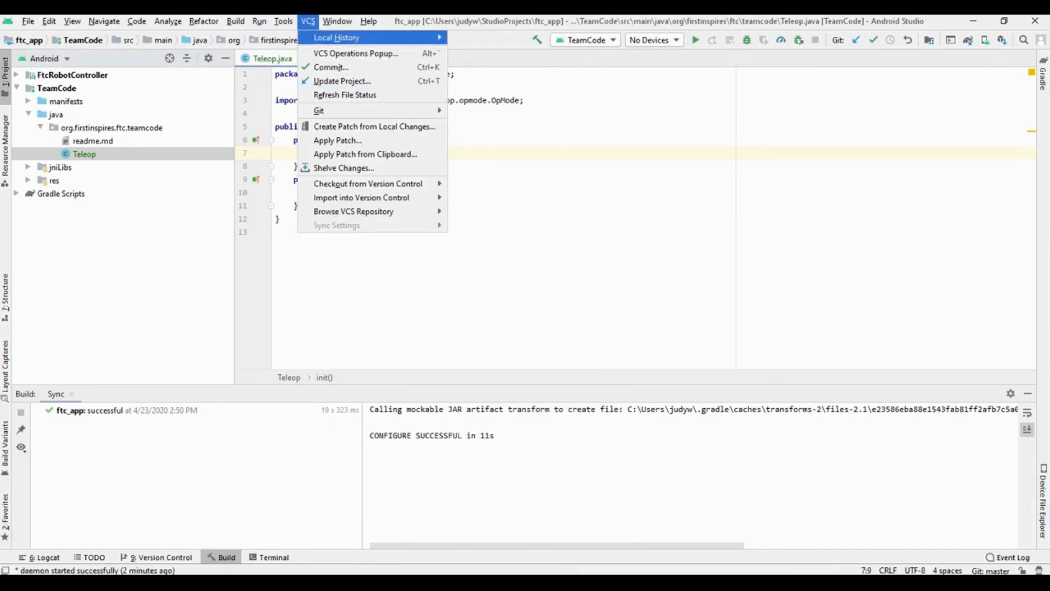
mouse_move(319, 110)
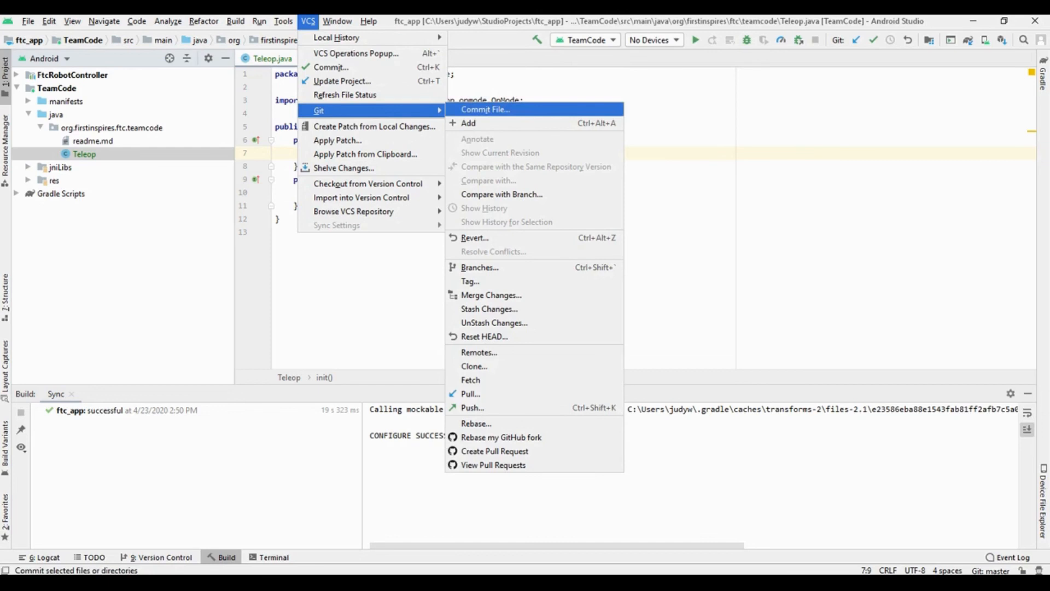
key("Return")
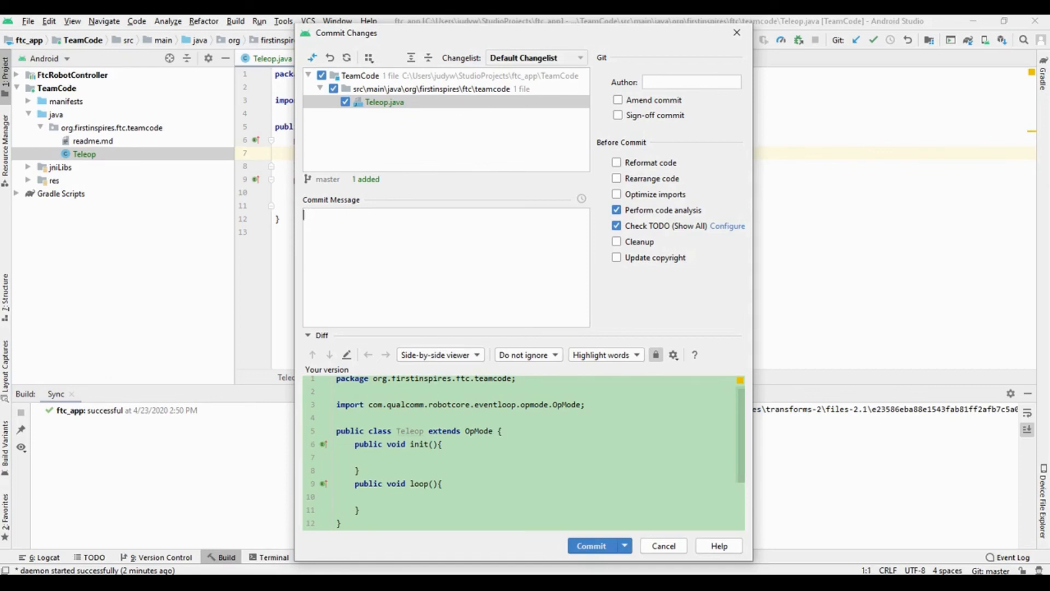
type("Created Teleop mode")
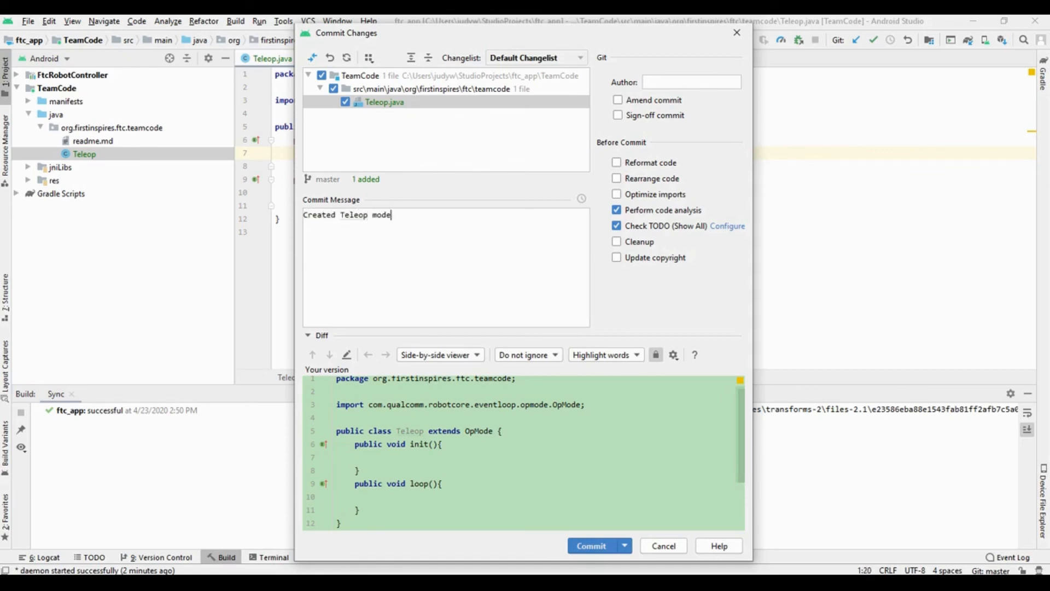
key("ctrl+Return")
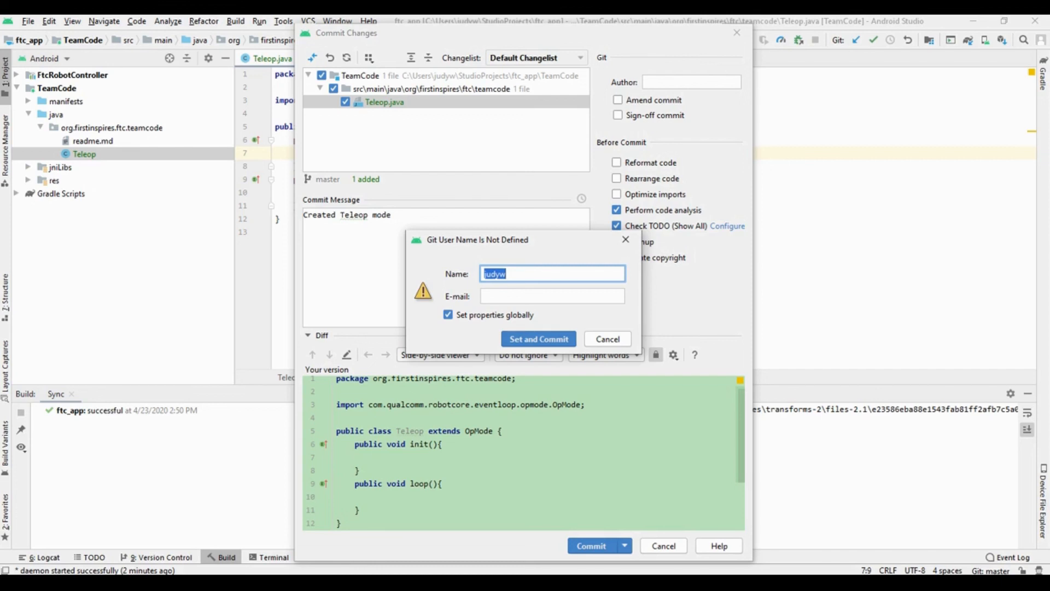
- Enter the Git user's full name and e-mail address as global properties and complete the commit
key("Tab")
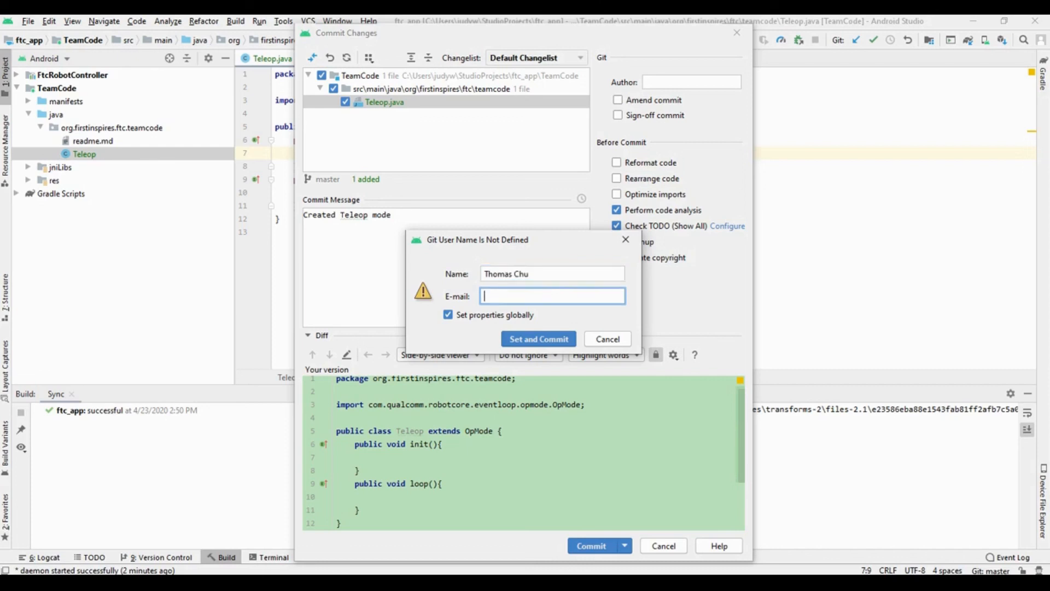
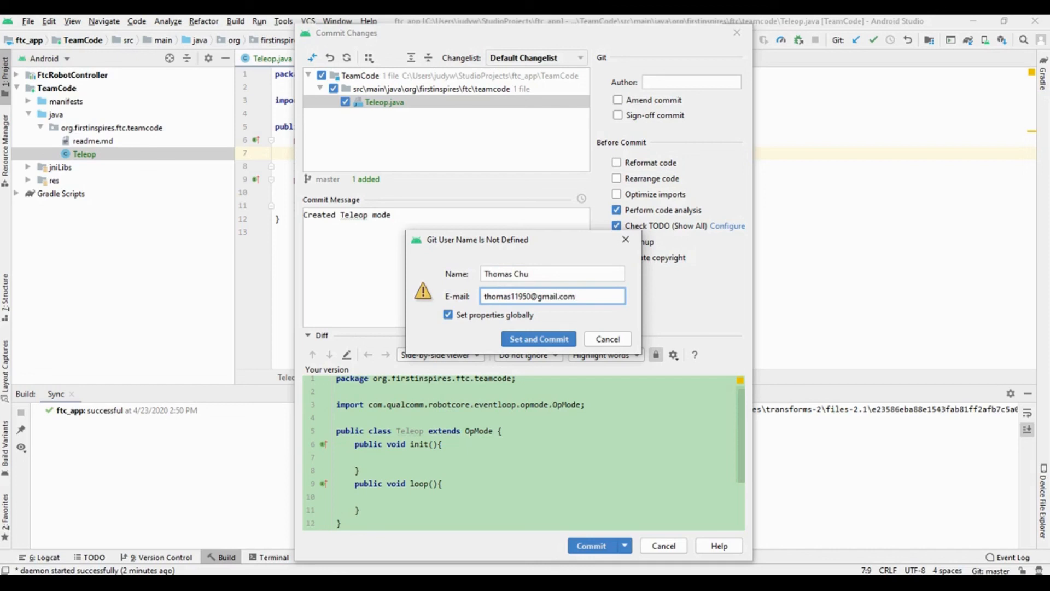
key("Return")
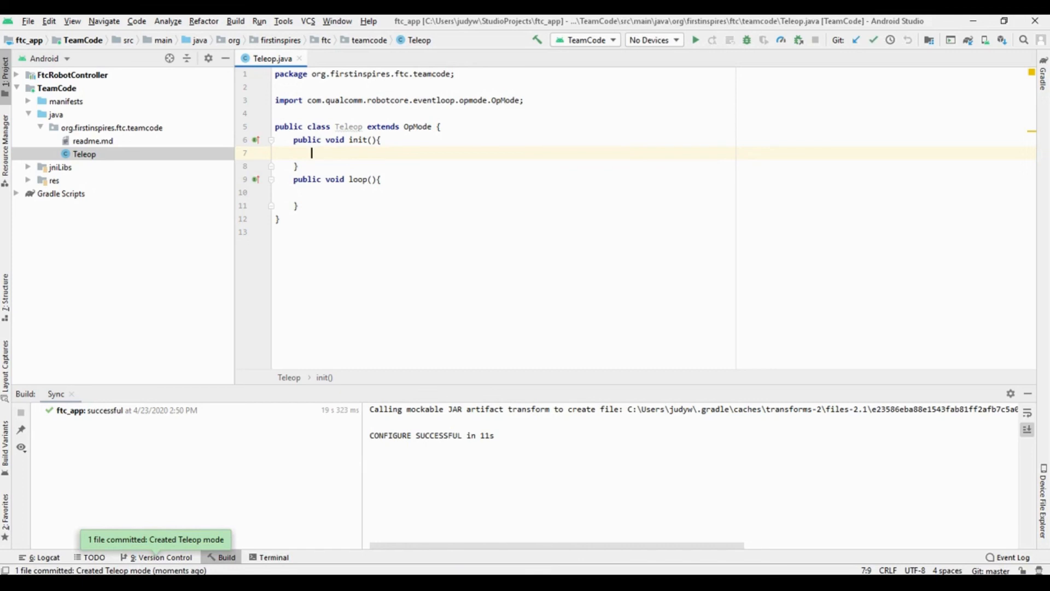
- Push the "Created Teleop mode" commit from master to origin/master
key("alt+s")
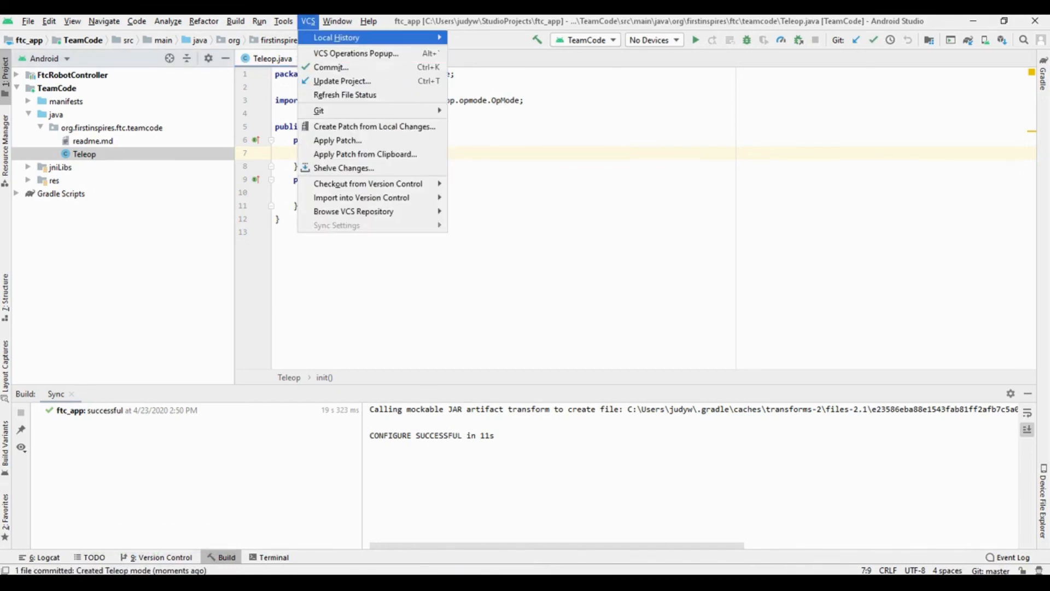
mouse_move(373, 111)
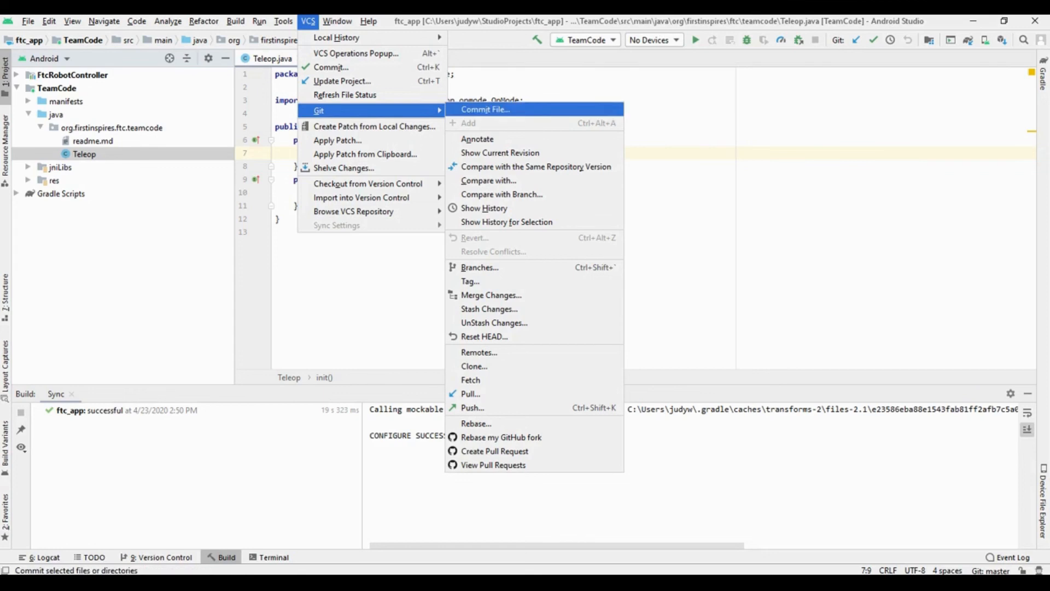
left_click(472, 408)
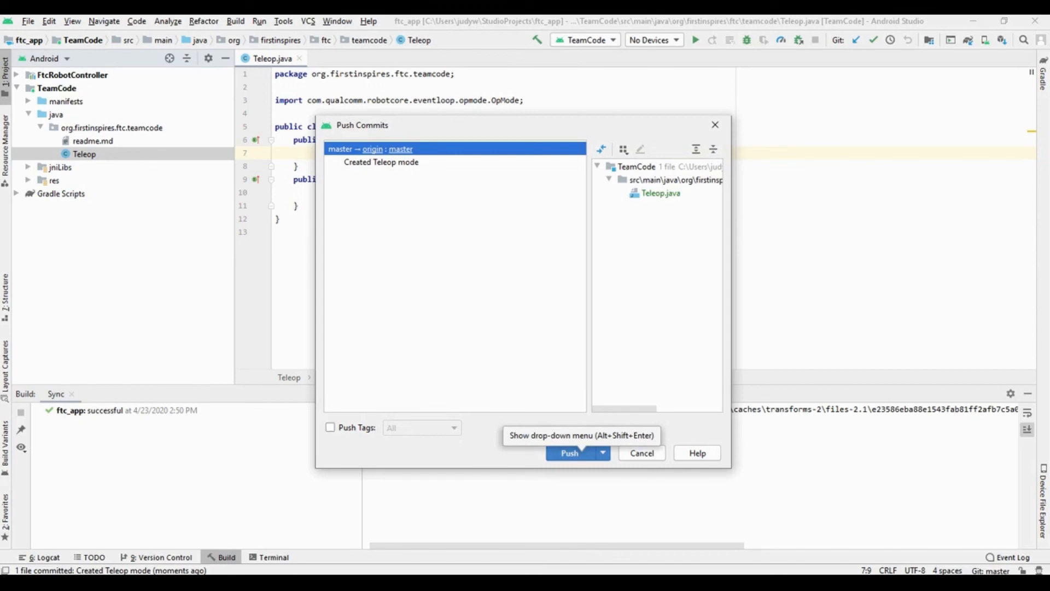
left_click(579, 453)
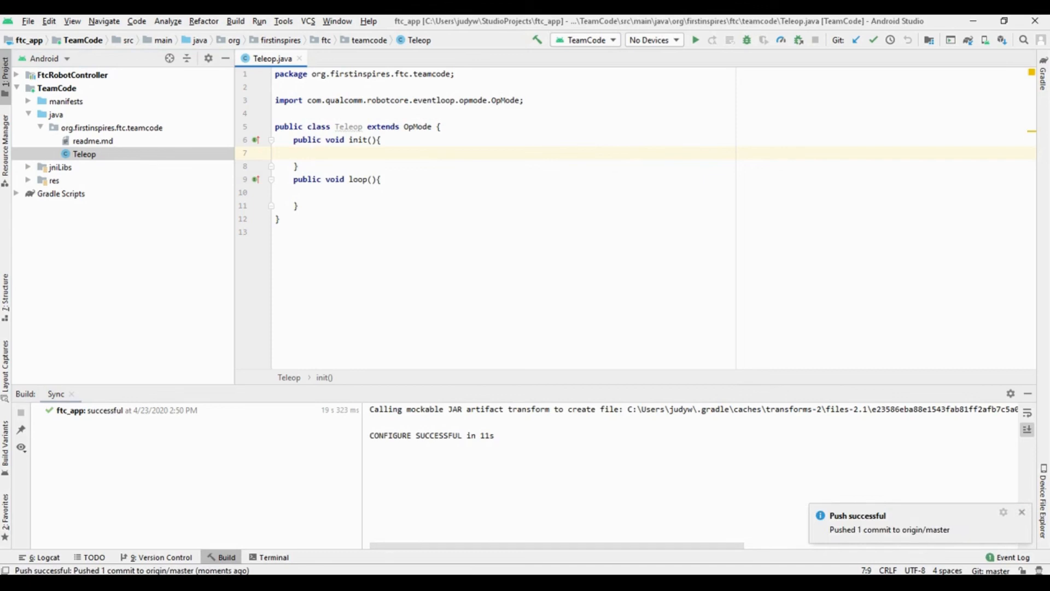
- Pull changes from the origin remote, merging origin/master with the default strategy
left_click(308, 21)
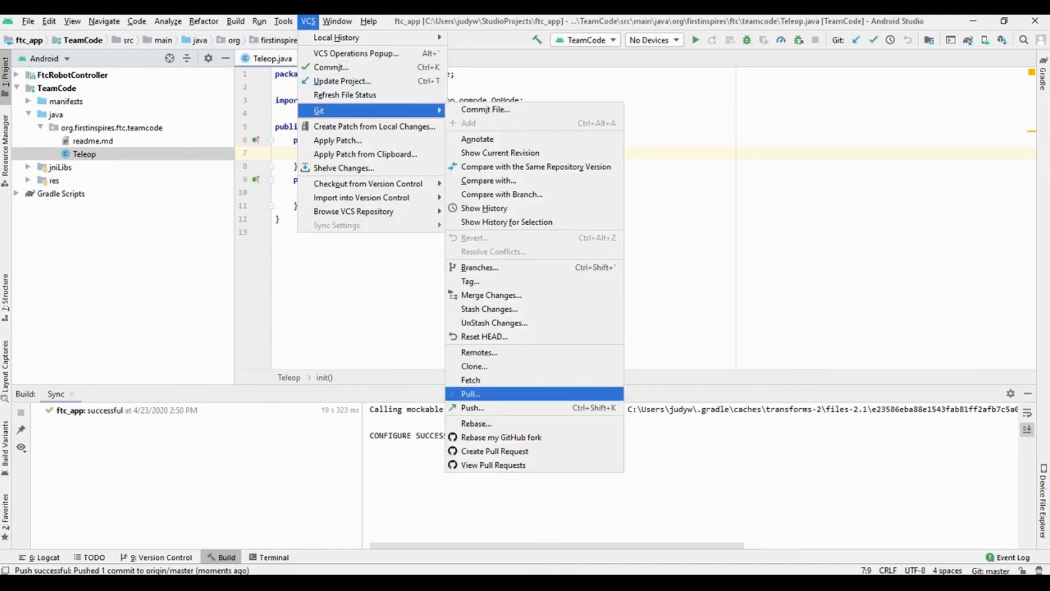
left_click(470, 394)
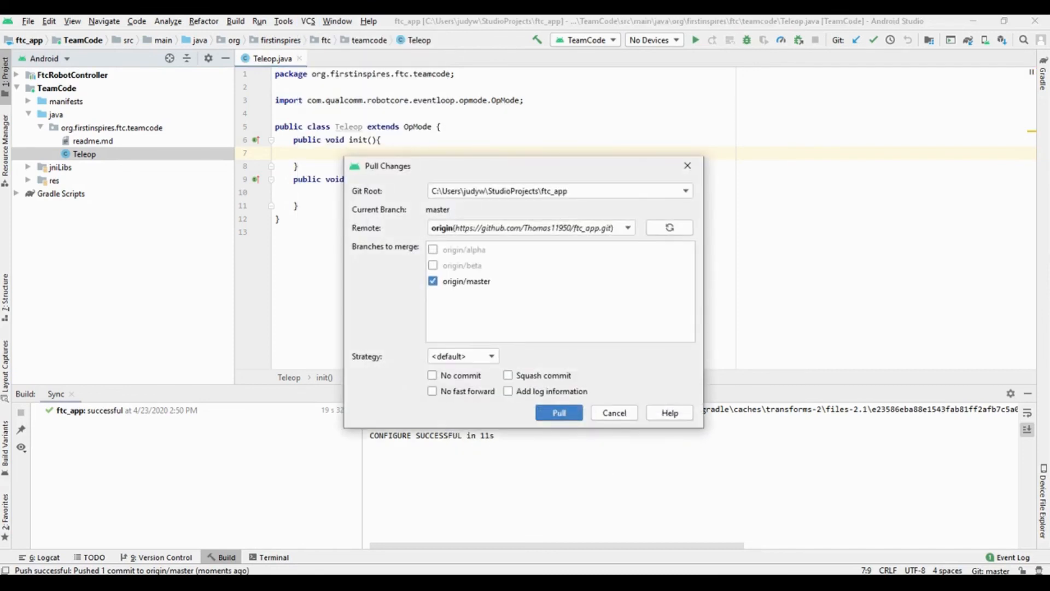
key("Return")
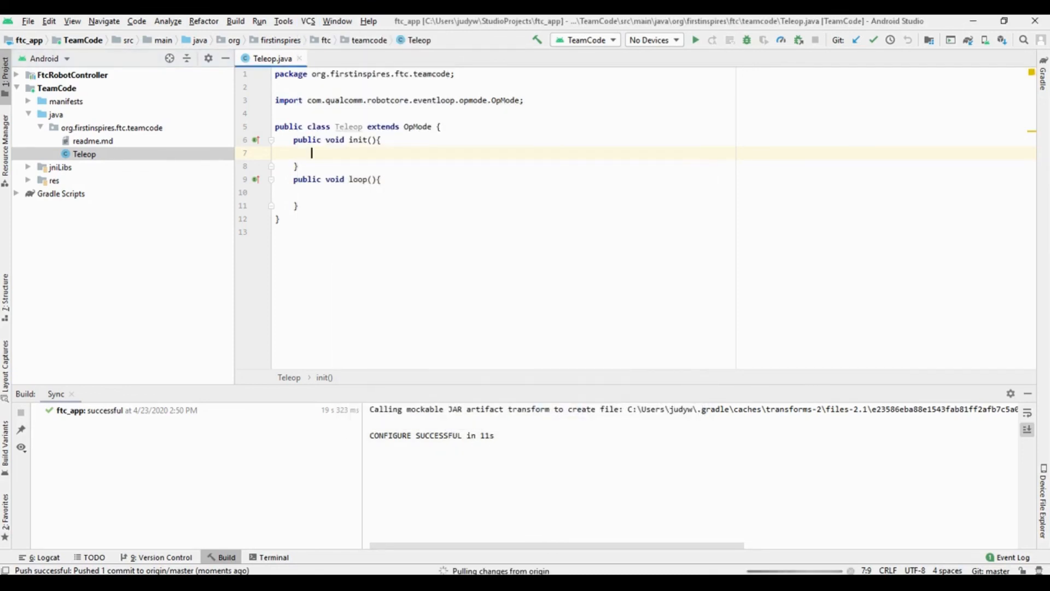